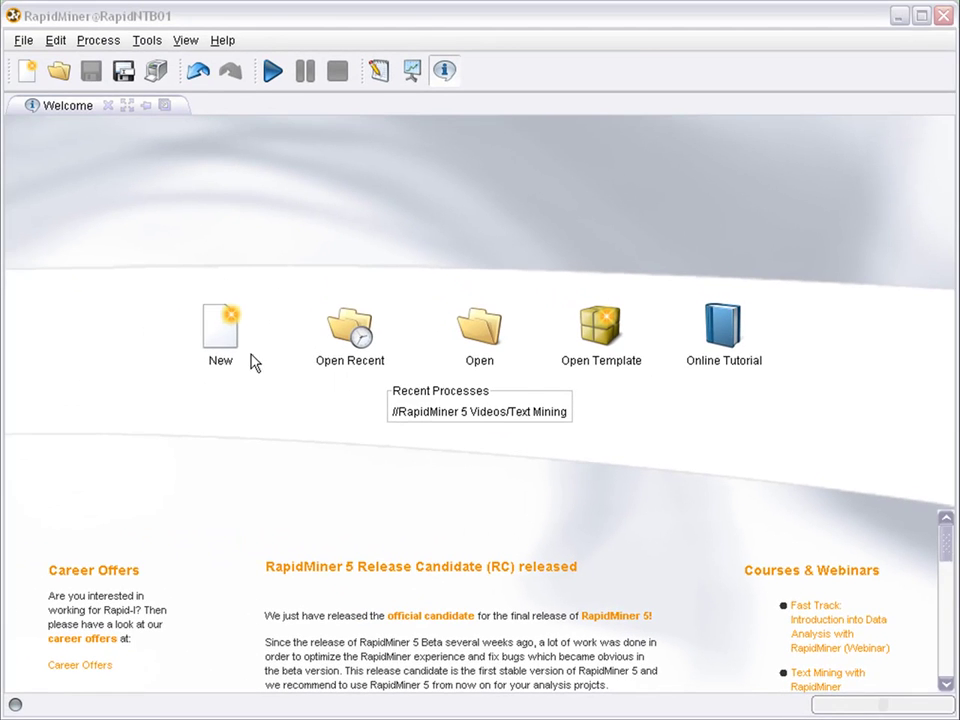
Create a new process named 'Feature Selection' in the RapidMiner 5 Videos repository
click(222, 335)
click(245, 276)
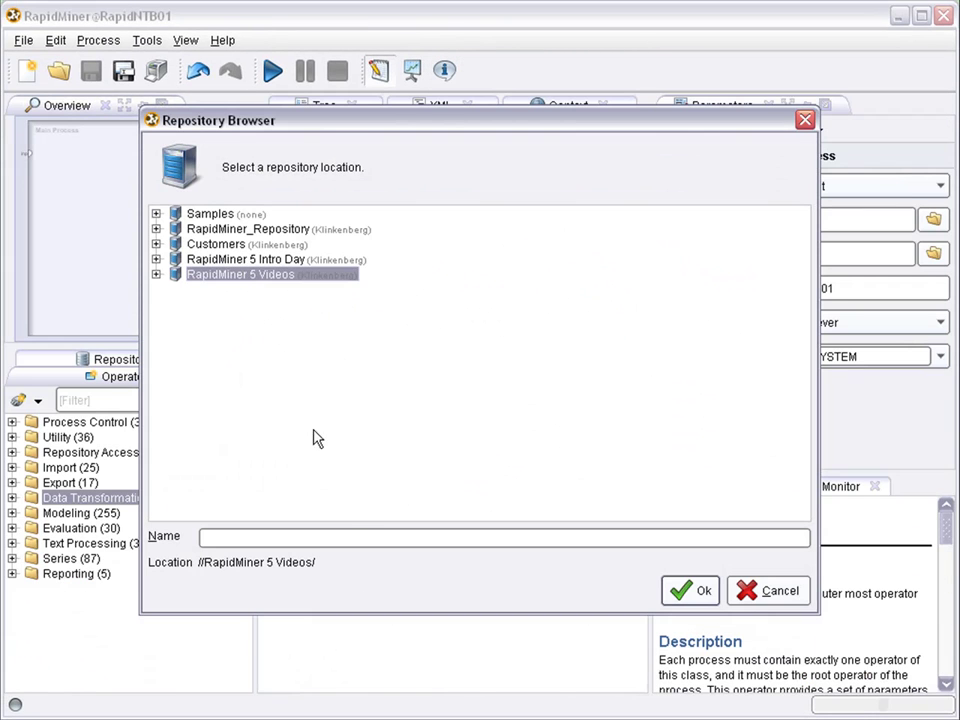
click(349, 536)
text(F)
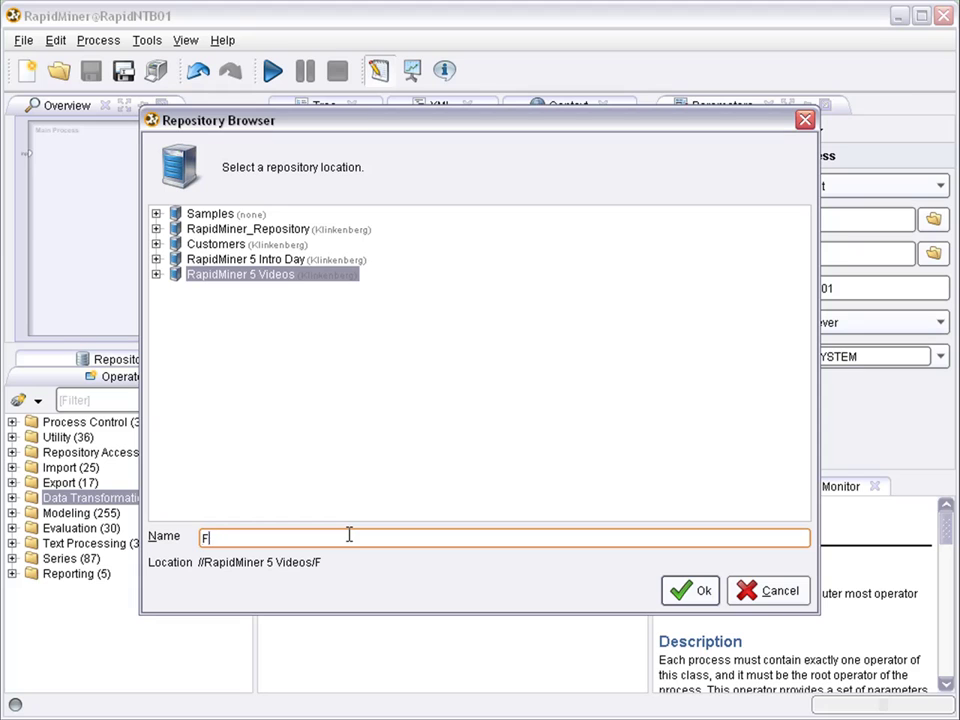
text(eature Selection)
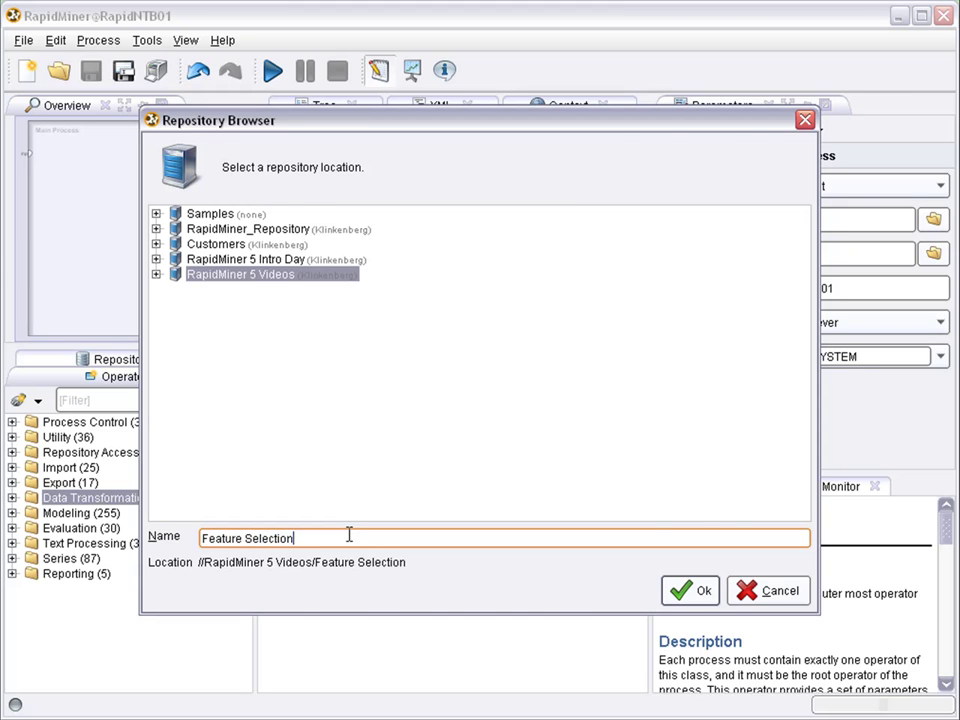
key(Return)
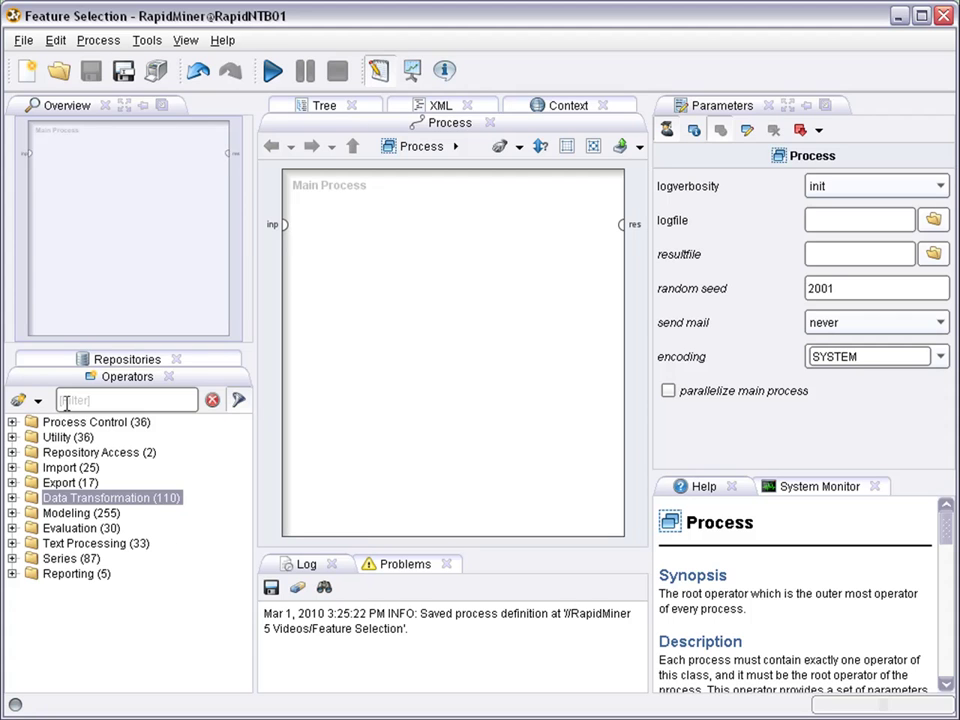
Drag the Samples > data > Iris dataset onto the canvas as a Retrieve operator
click(53, 363)
click(12, 422)
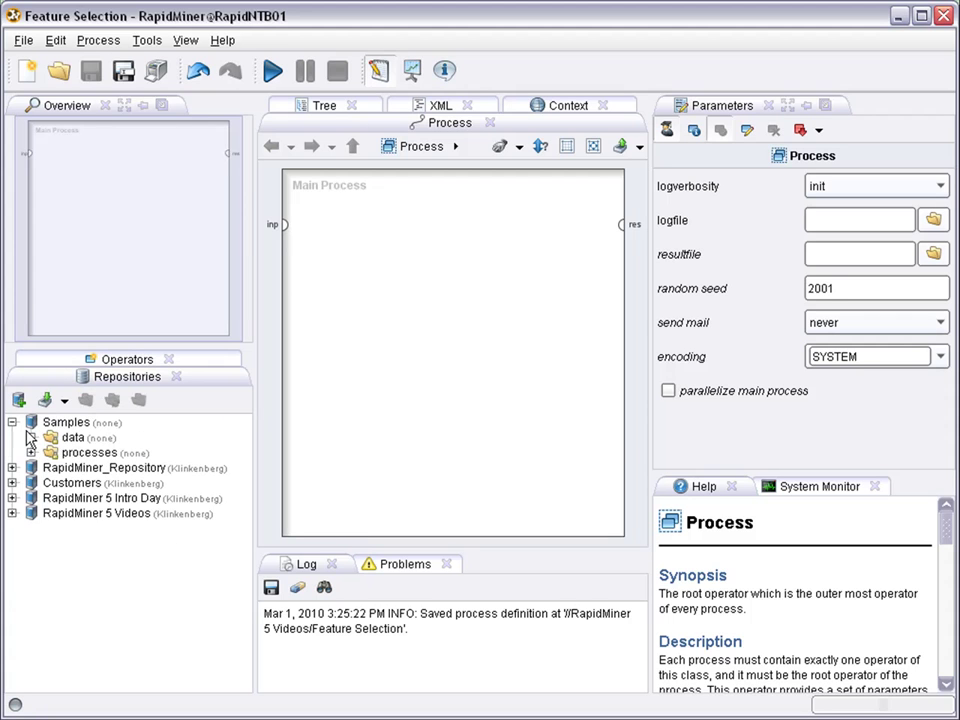
click(31, 437)
drag(88, 483, 360, 210)
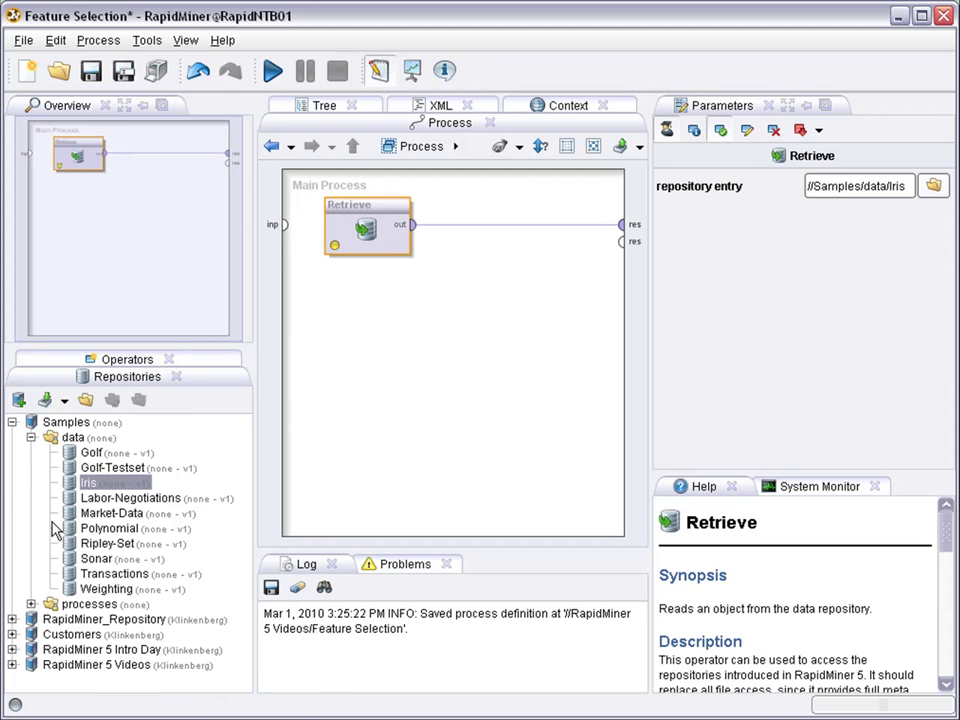
click(31, 437)
click(12, 422)
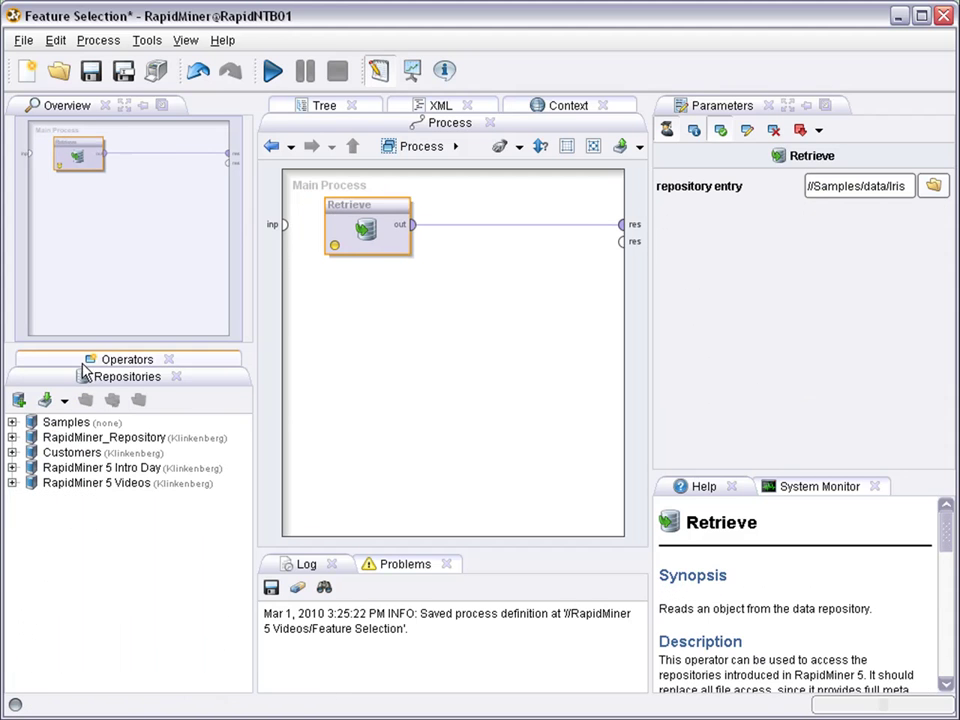
click(85, 362)
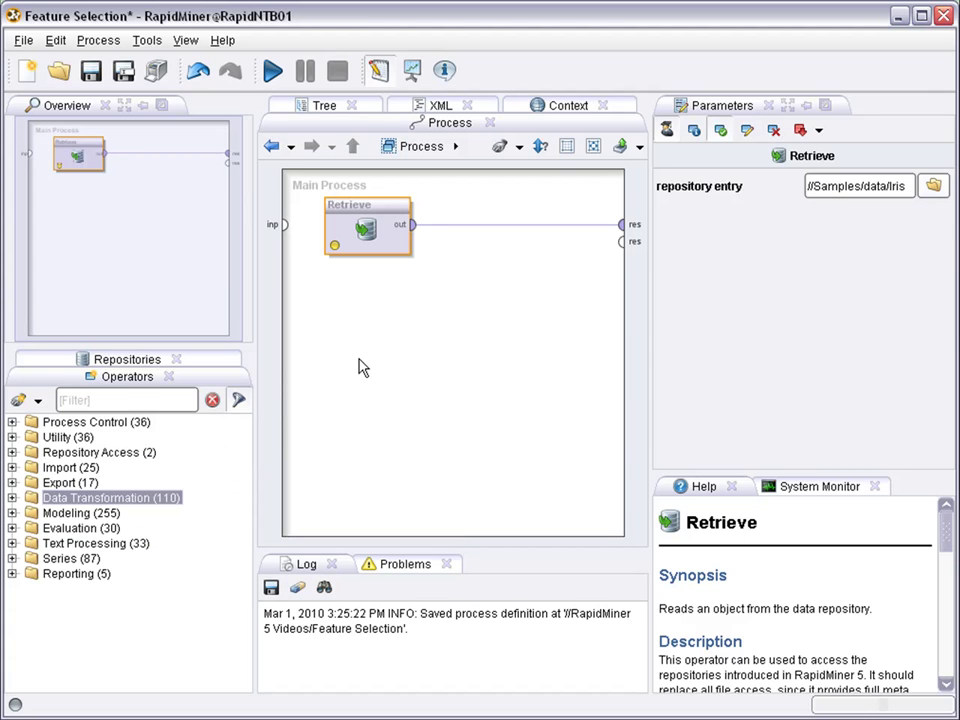
Add an Add Noise operator after Retrieve, set to 4 random attributes
click(111, 401)
text(noise)
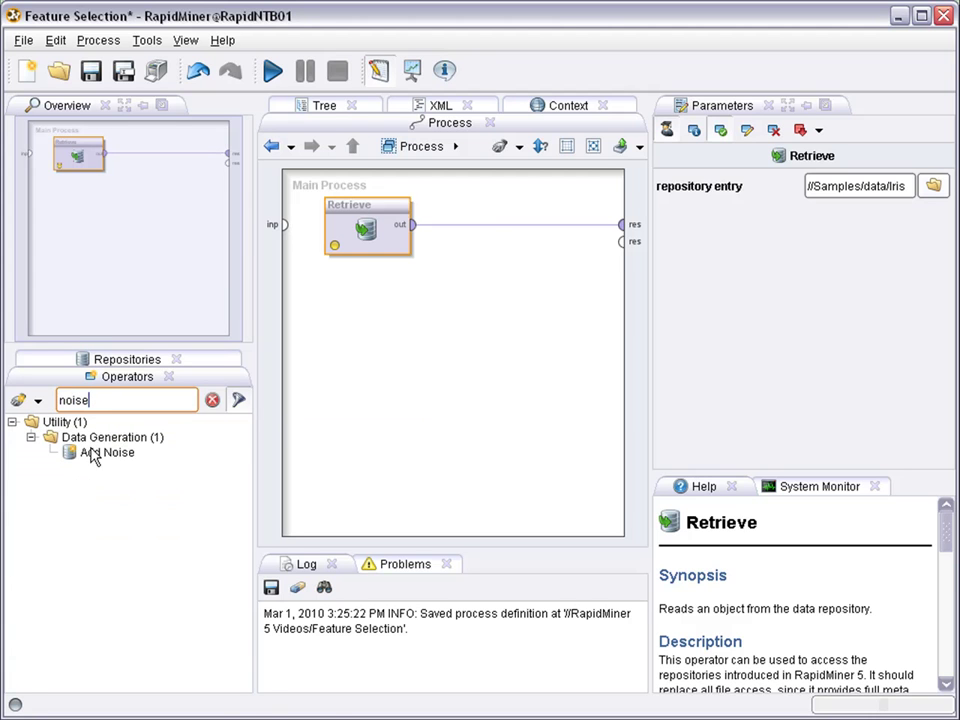
drag(92, 455, 508, 204)
click(876, 287)
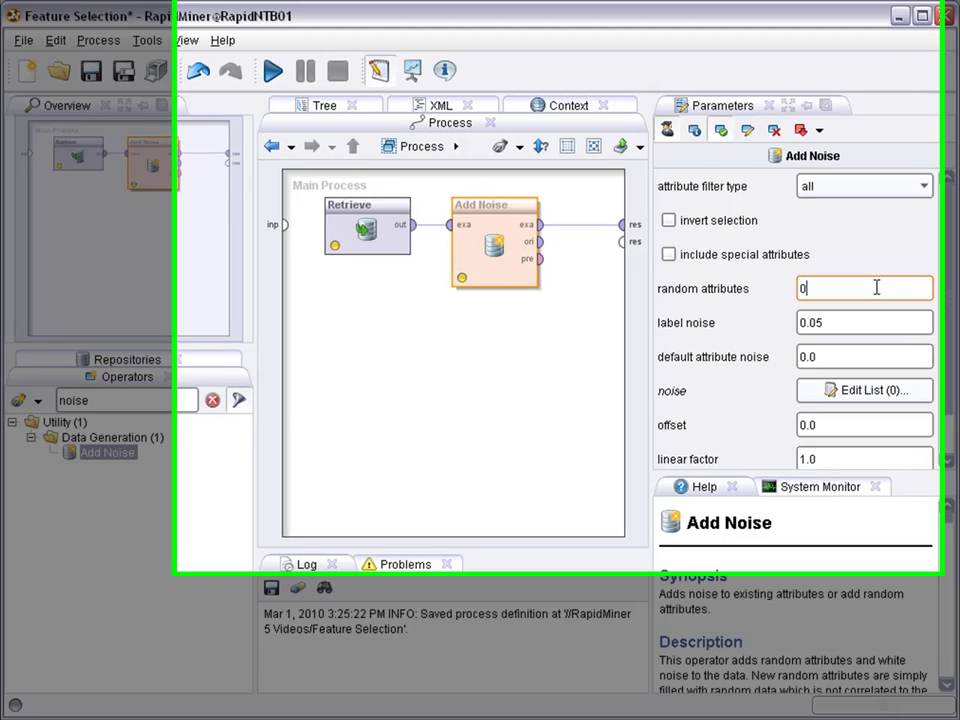
text(4)
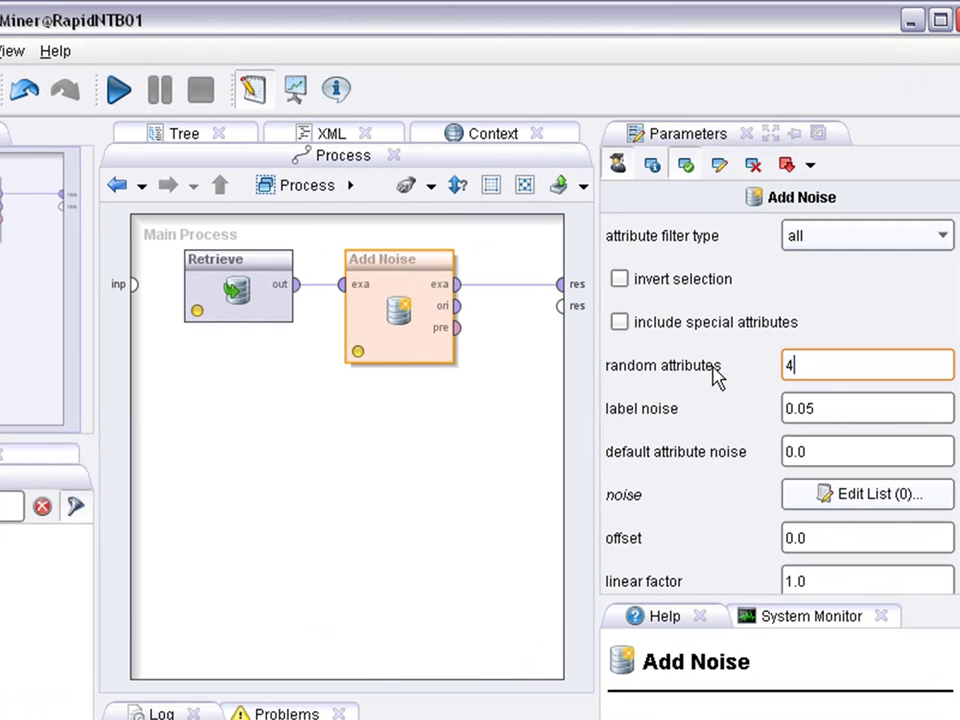
click(823, 407)
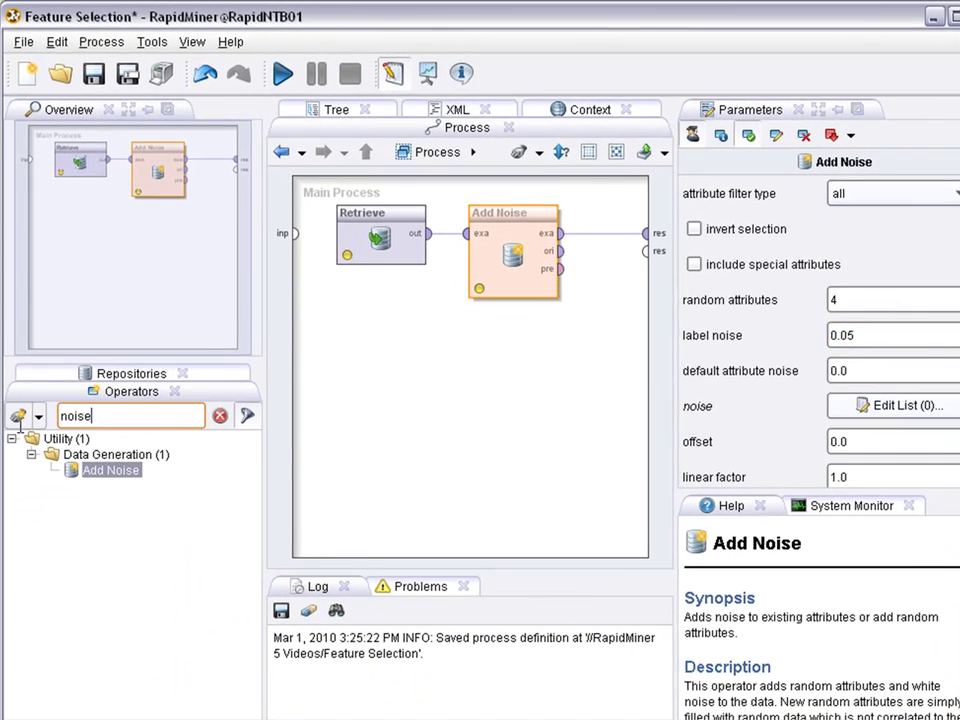
Clear the 'noise' operator filter and collapse the Data Generation and Utility groups
double_click(75, 409)
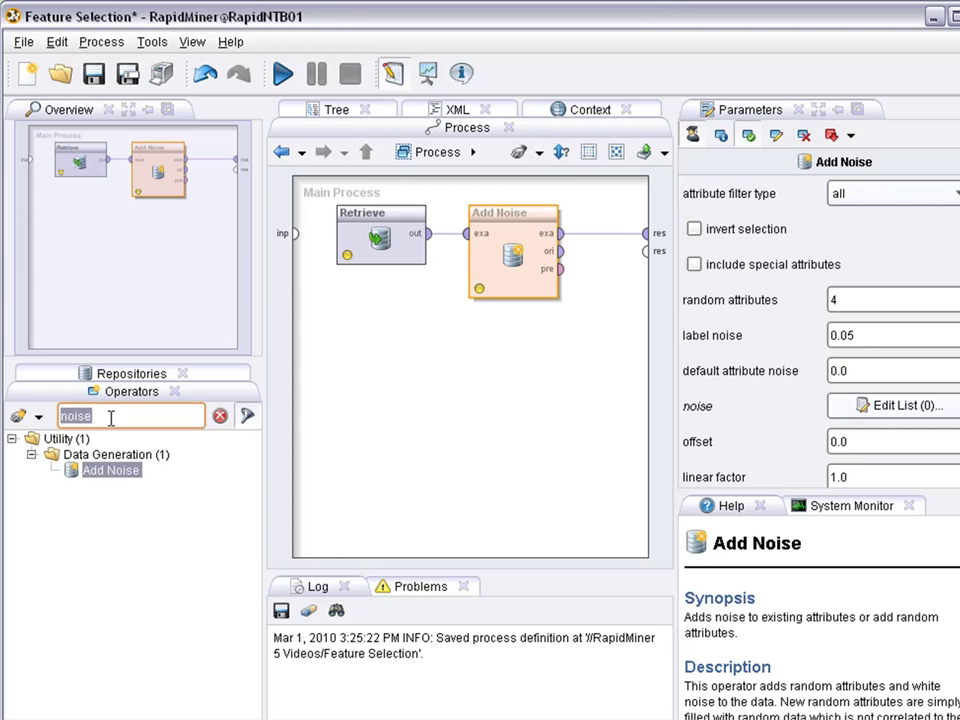
key(BackSpace)
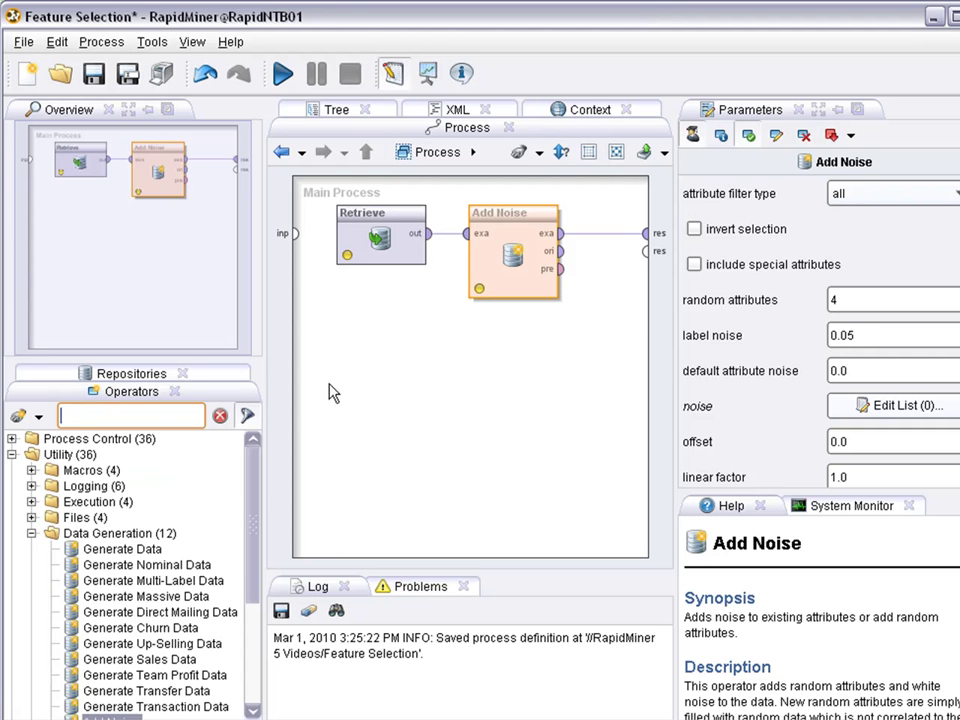
click(31, 533)
click(11, 455)
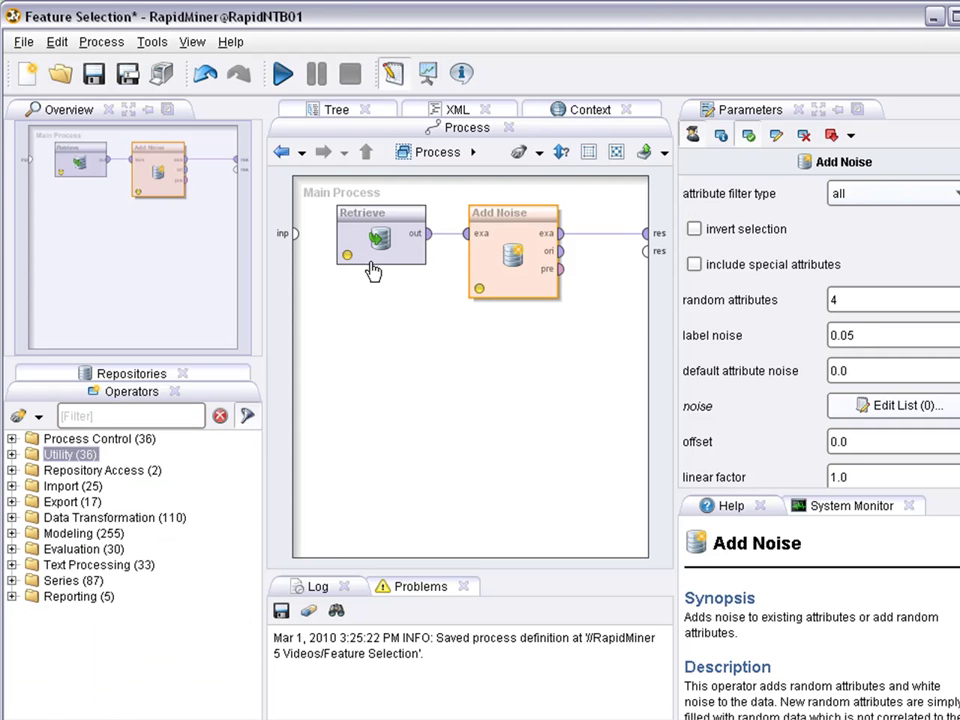
Set a Breakpoint After on the Retrieve operator
click(412, 262)
right_click(411, 257)
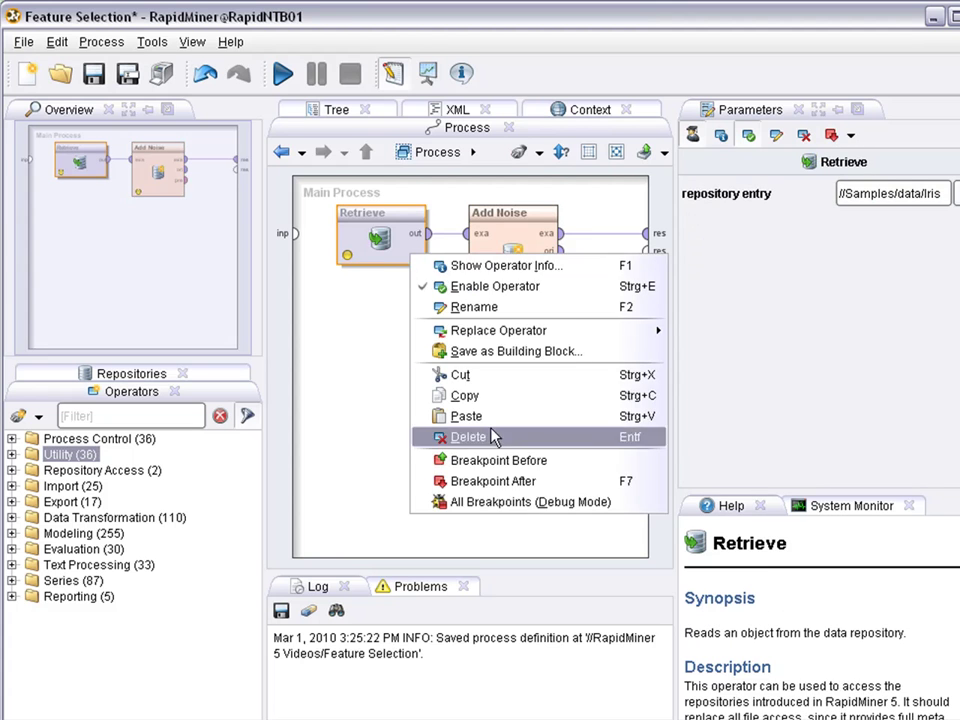
click(519, 488)
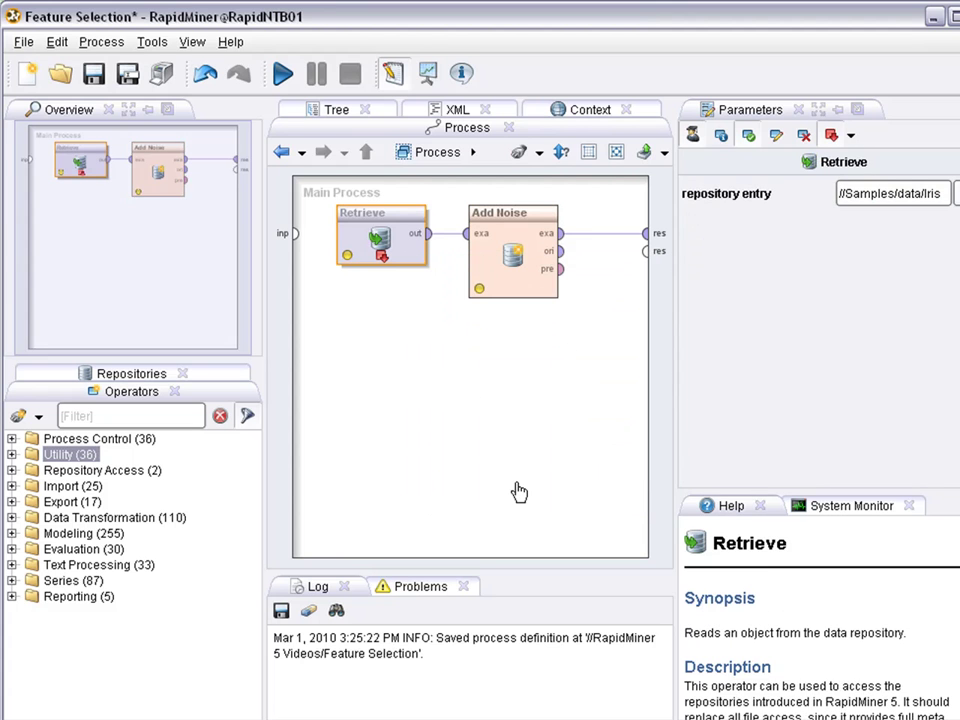
Save and run the process, inspect the Iris 3D plot, then resume past the breakpoint
click(283, 74)
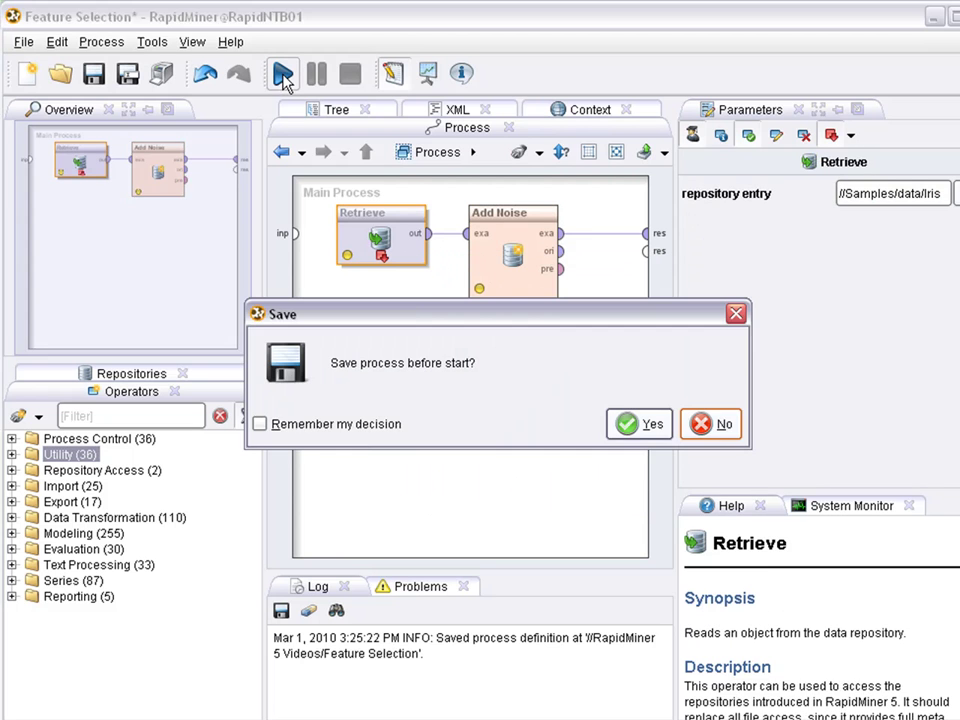
click(650, 424)
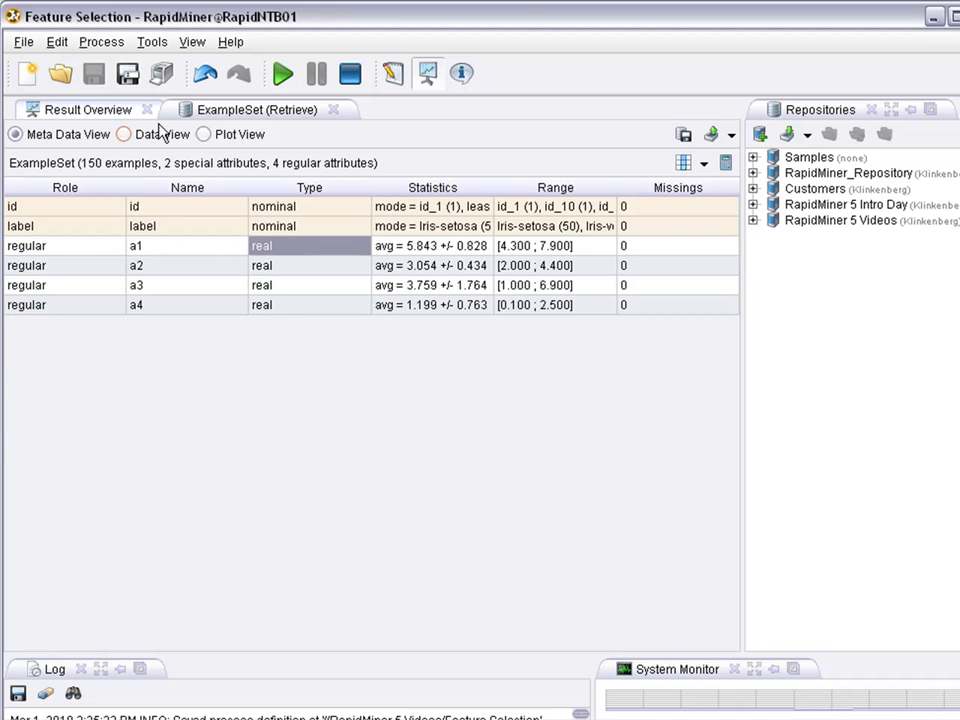
click(204, 136)
drag(316, 364, 206, 429)
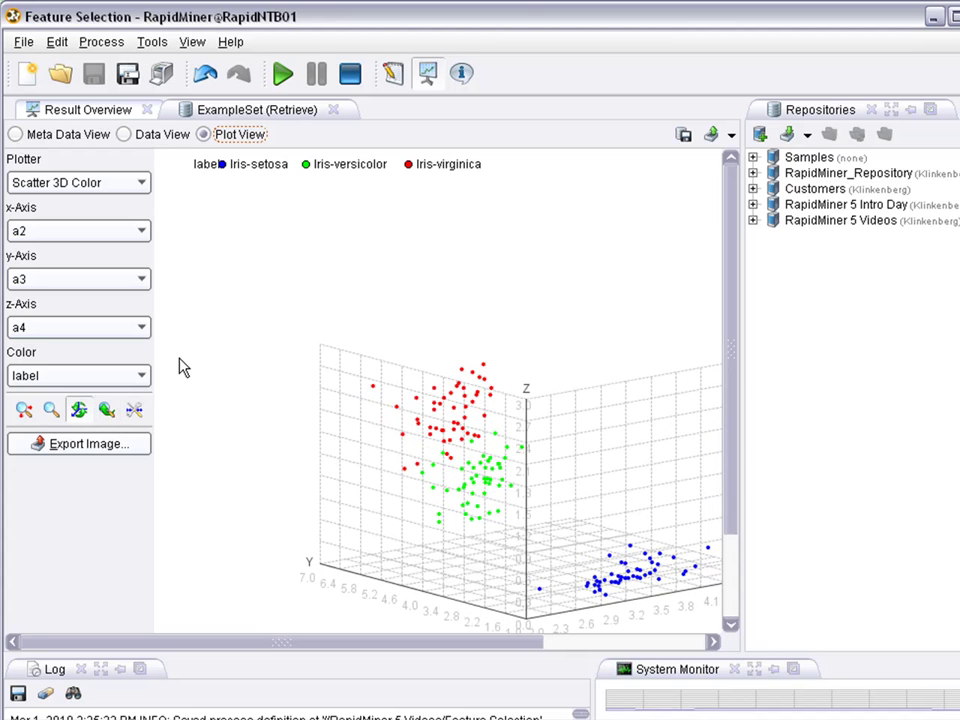
click(283, 76)
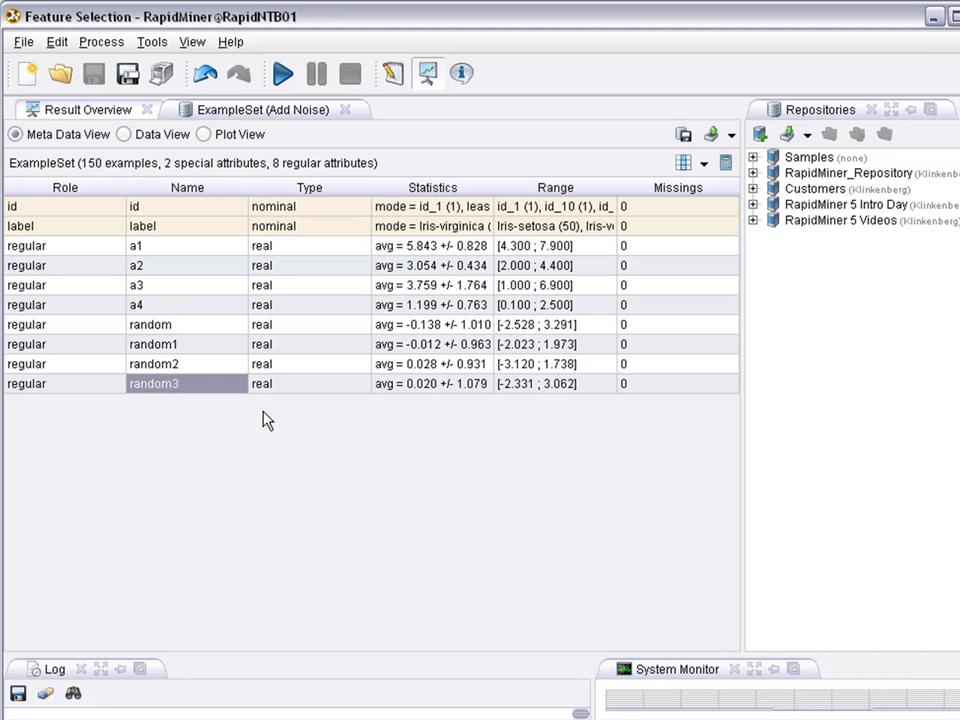
Show the noisy data in Plot View and rotate the 3D scatter
click(202, 136)
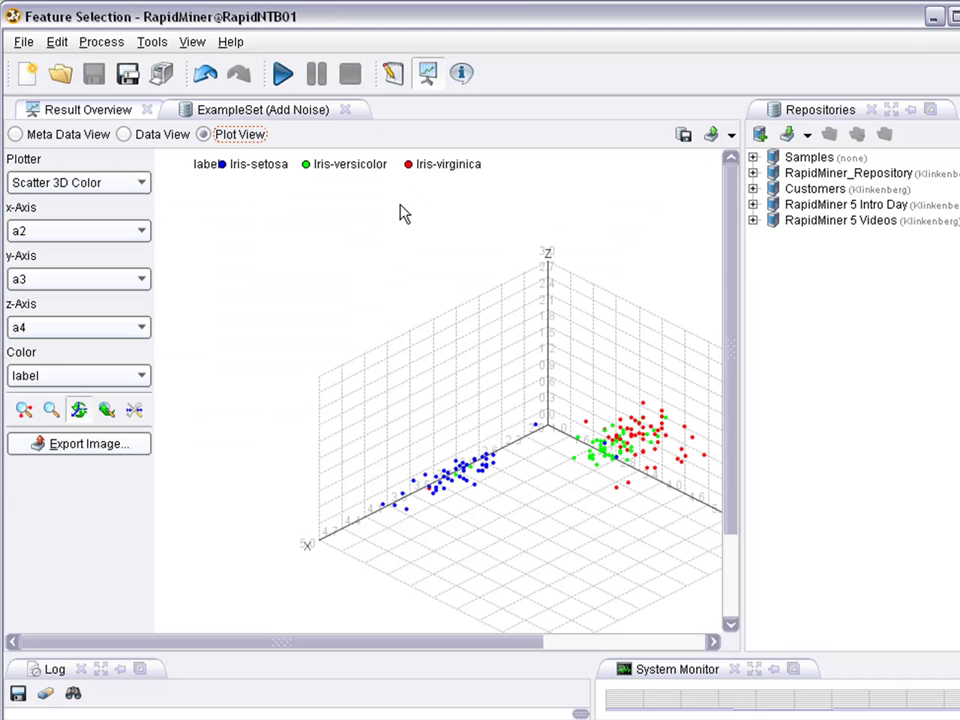
drag(452, 407, 523, 491)
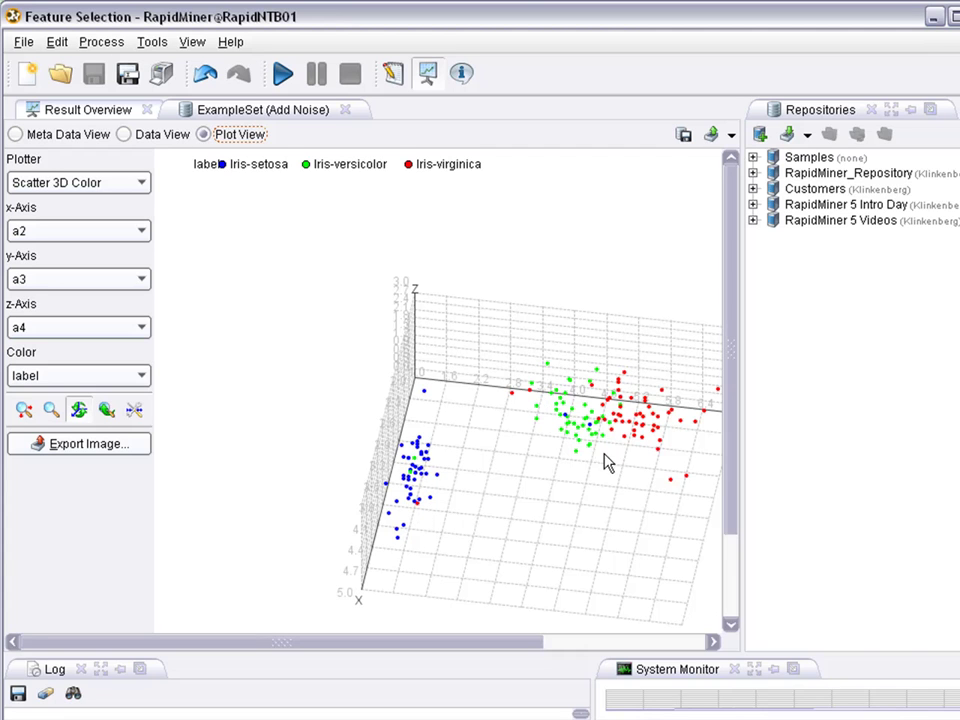
drag(591, 446, 325, 163)
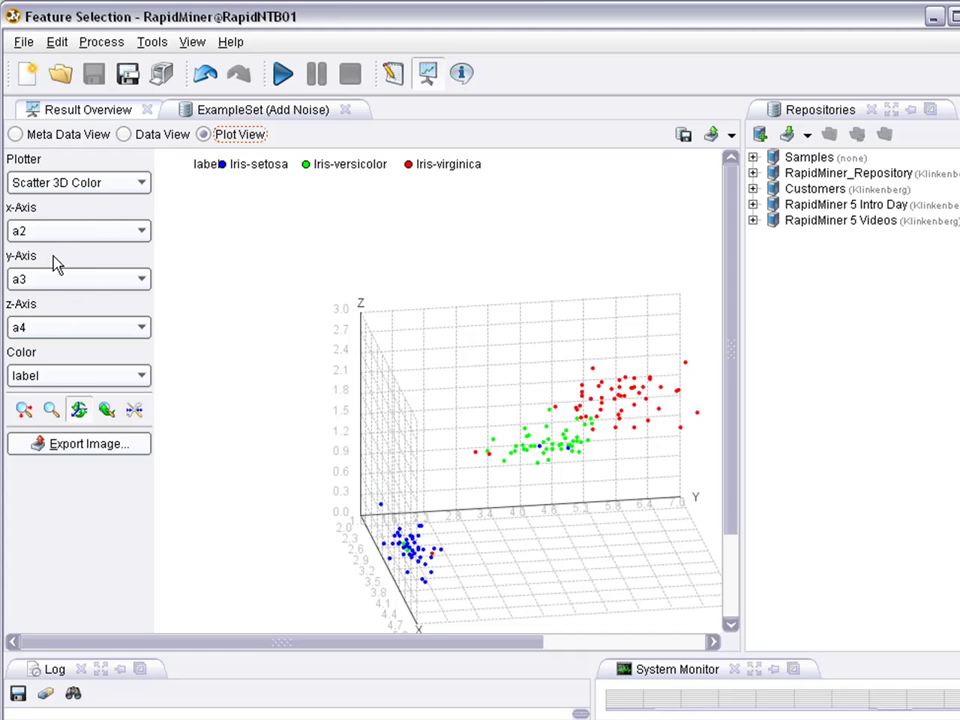
Plot random1, random2 and random3 on the x, y and z axes and rotate to inspect
click(22, 232)
click(86, 330)
click(80, 280)
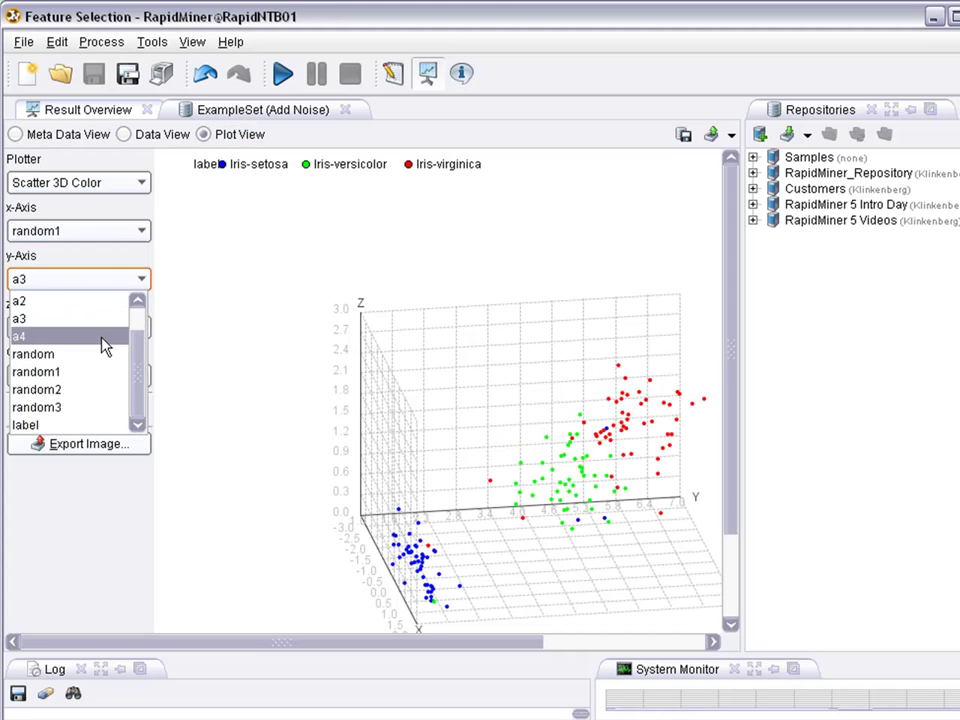
click(92, 390)
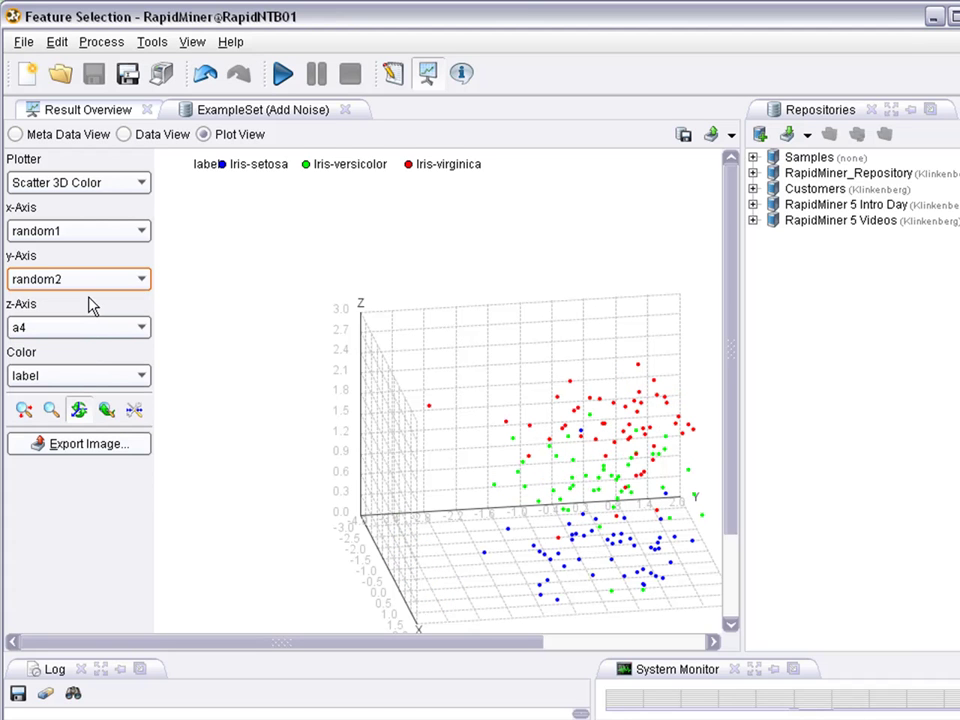
click(72, 329)
click(81, 454)
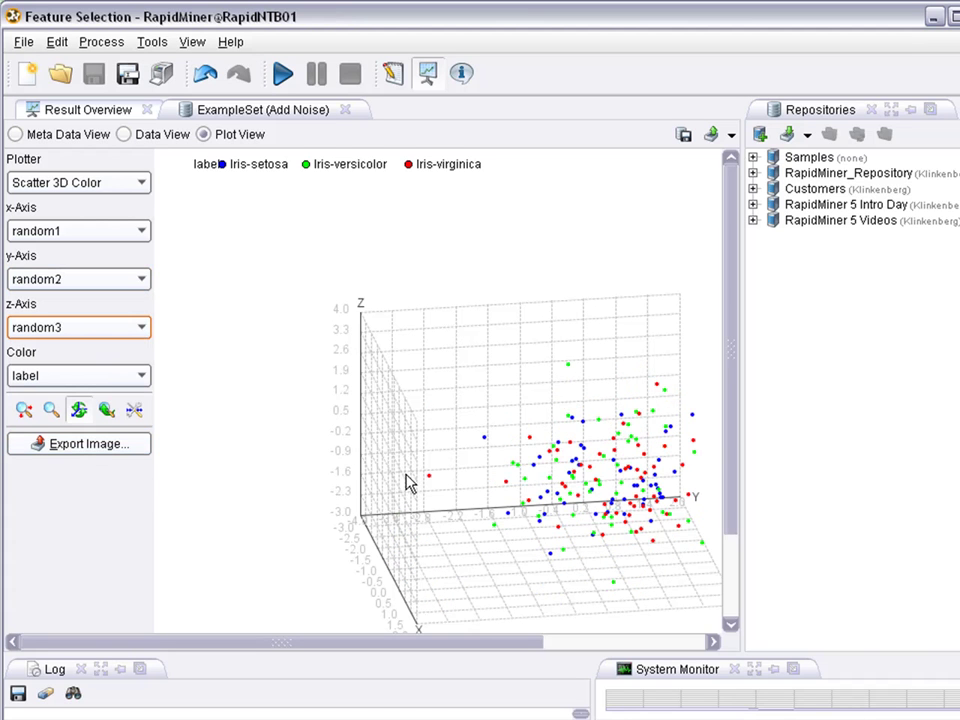
mouse_move(407, 483)
mouse_down()
mouse_move(463, 474)
mouse_move(570, 429)
mouse_move(364, 497)
mouse_move(233, 405)
mouse_move(236, 426)
mouse_move(306, 474)
mouse_move(399, 469)
mouse_up()
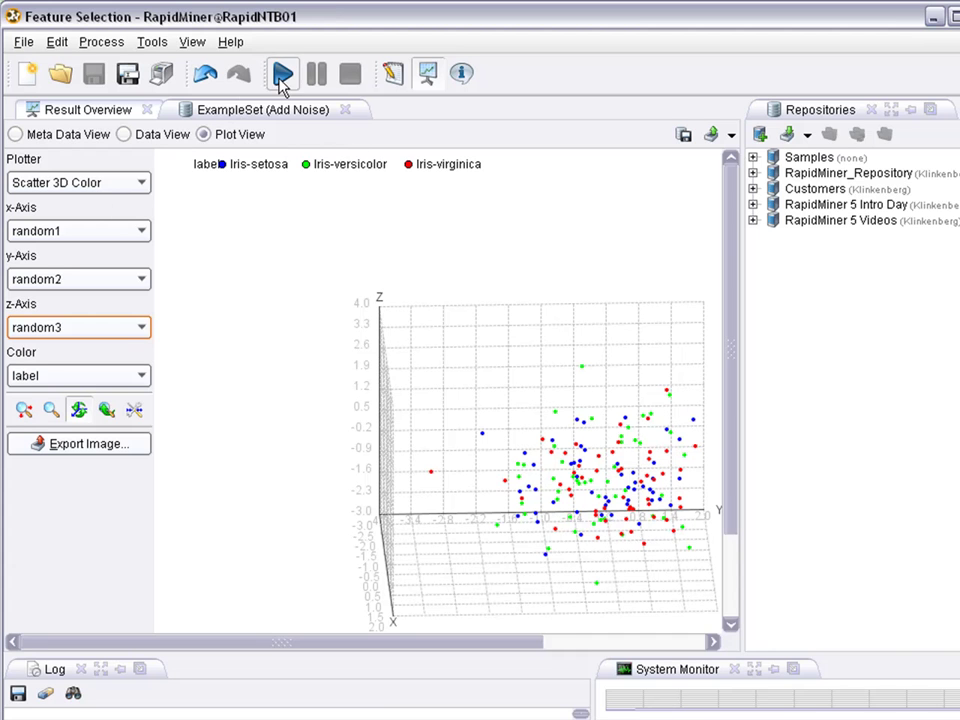
In Design view, uncheck Breakpoint After on Retrieve and filter operators for 'weight'
click(391, 73)
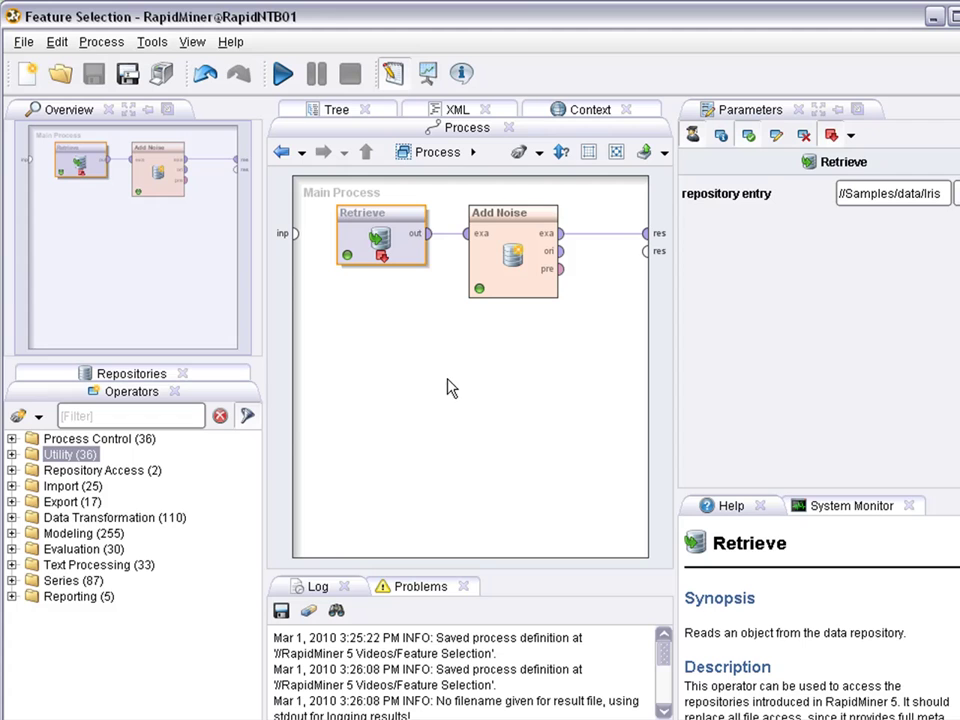
right_click(408, 258)
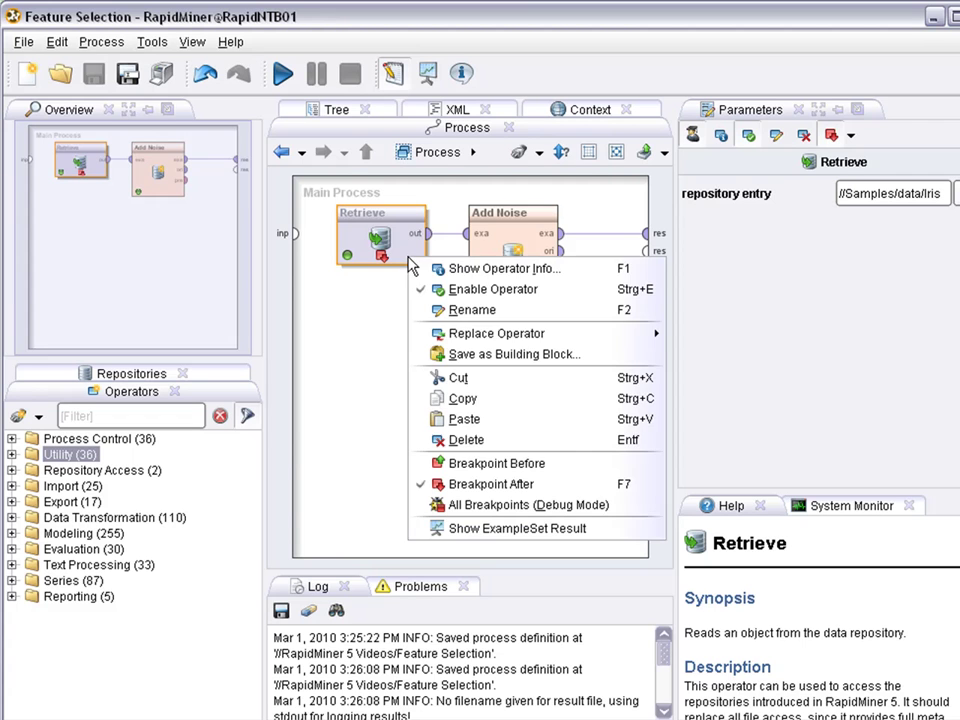
click(478, 486)
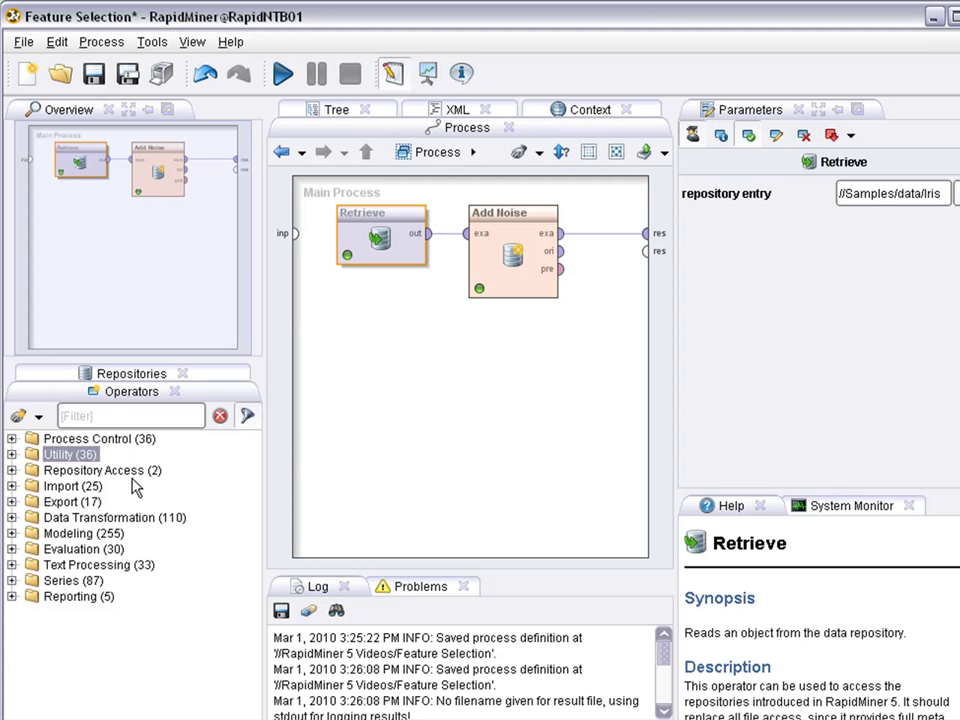
click(112, 415)
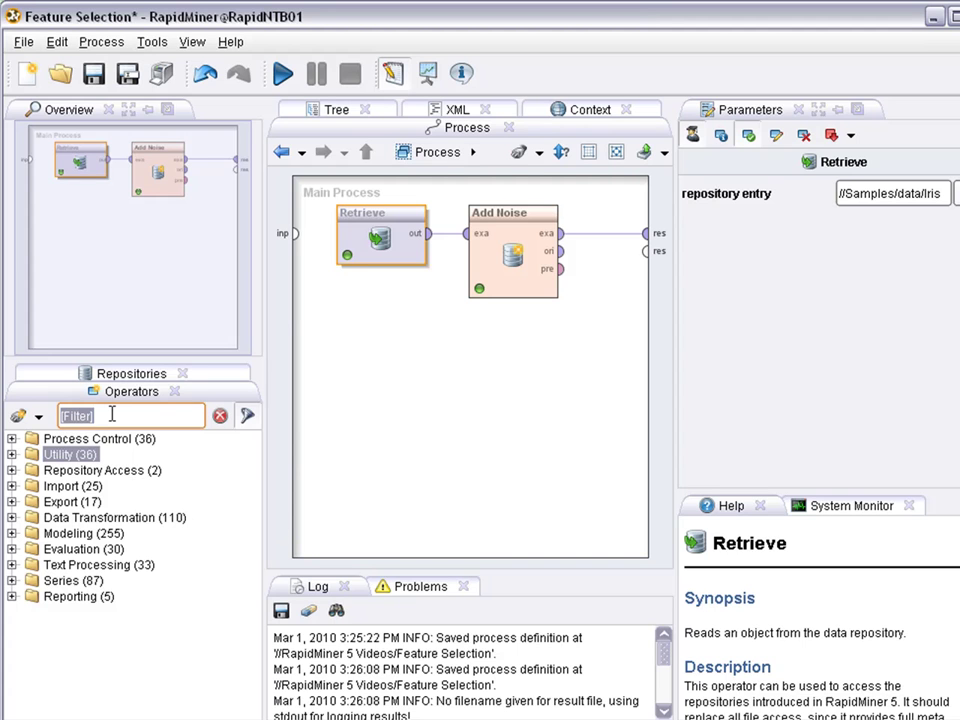
text(weight)
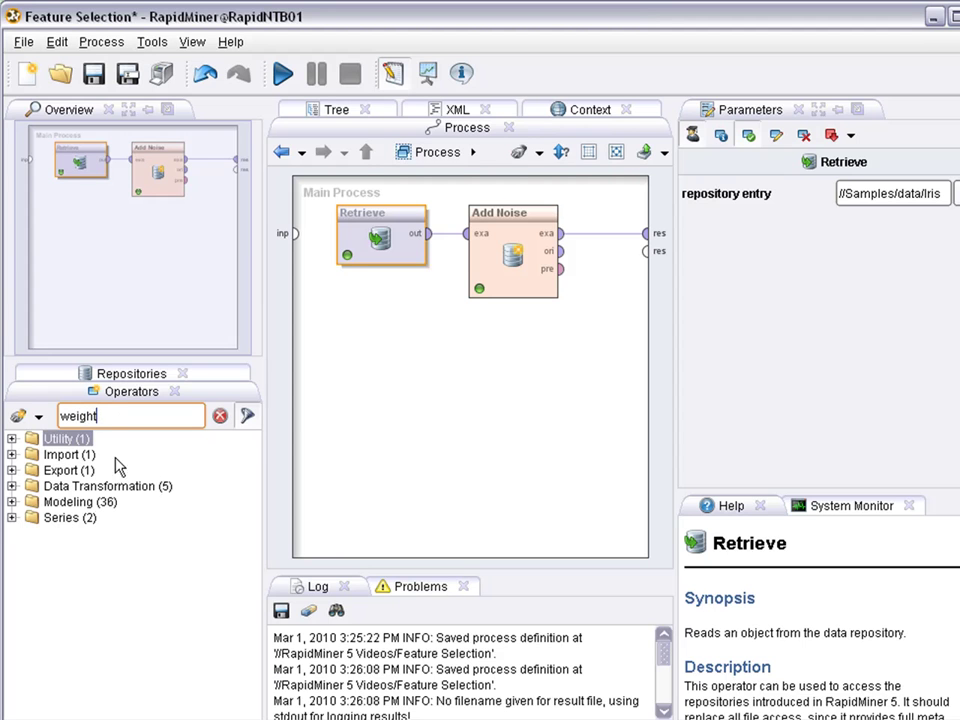
Expand Data Transformation > Attribute Set Reduction > Selection and Modeling > Attribute Weighting
click(11, 487)
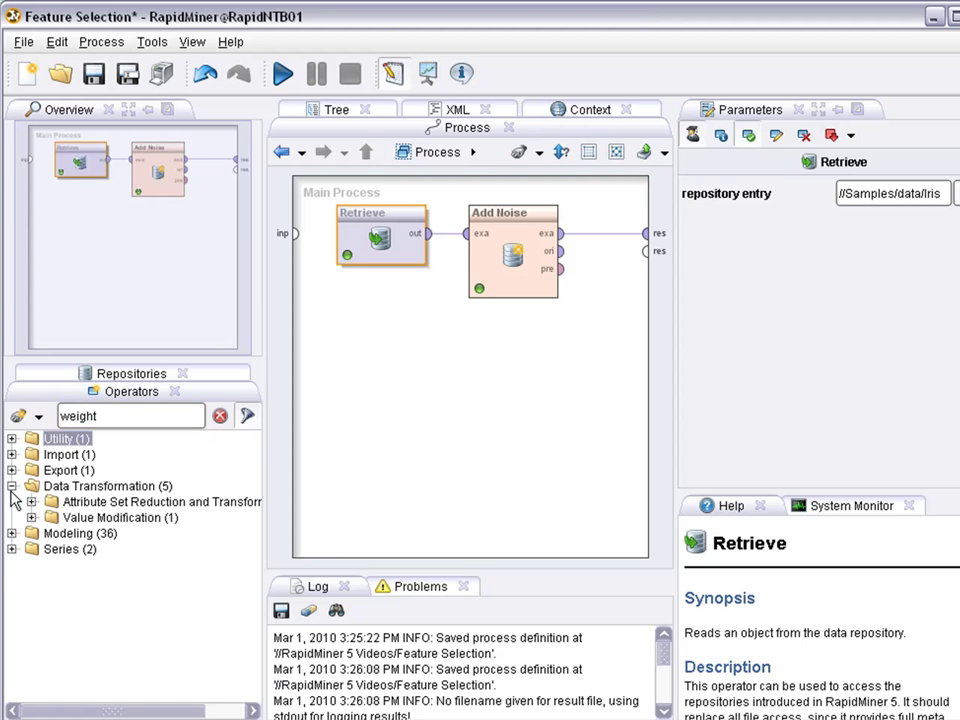
click(32, 502)
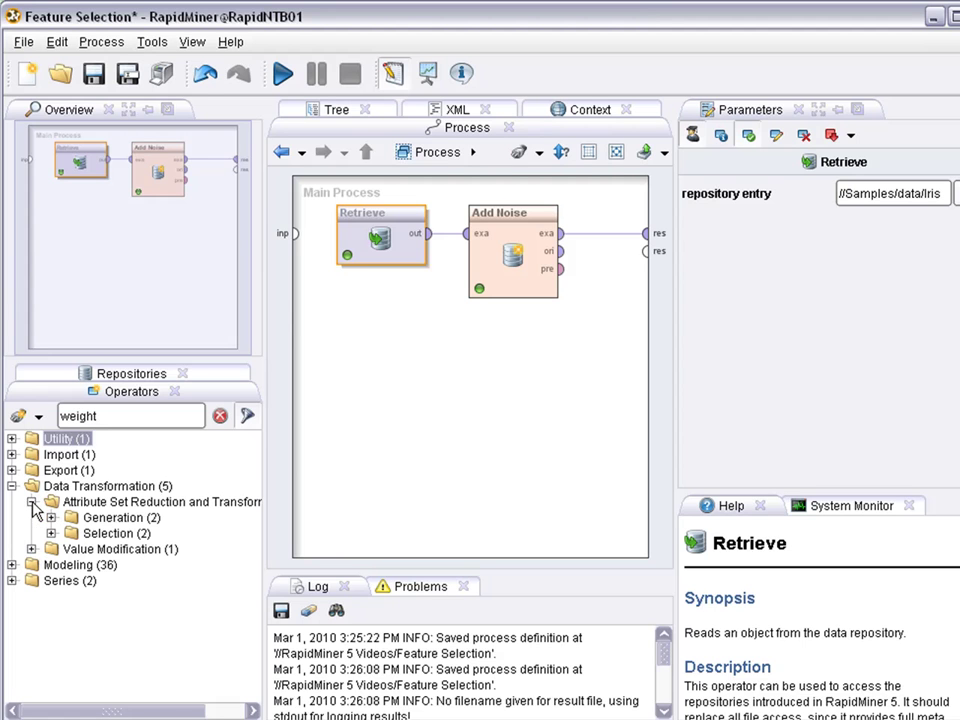
click(51, 533)
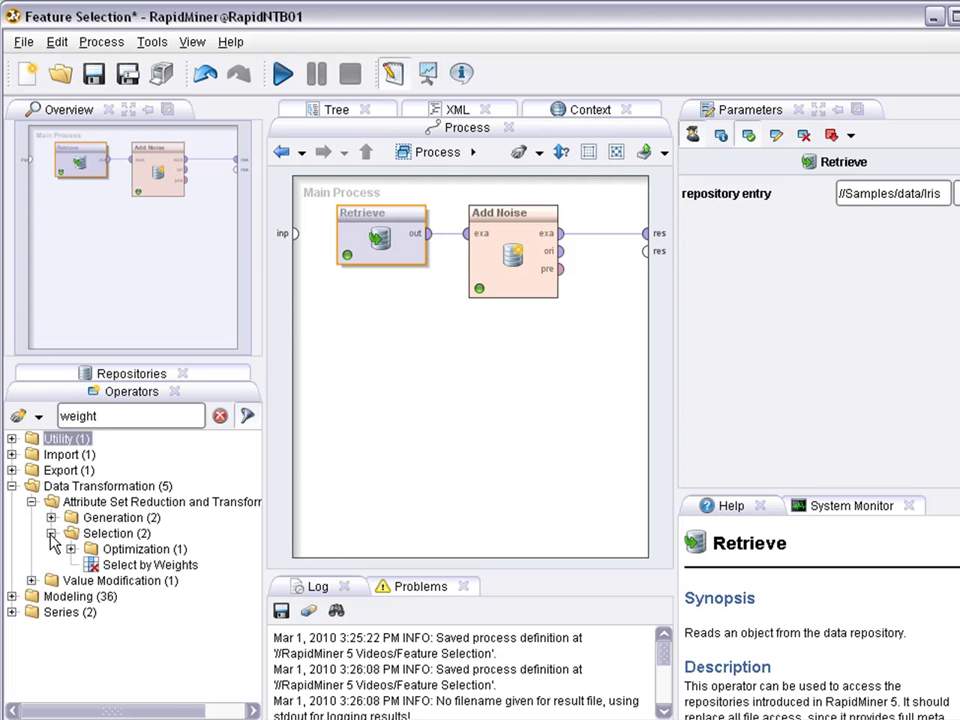
click(12, 596)
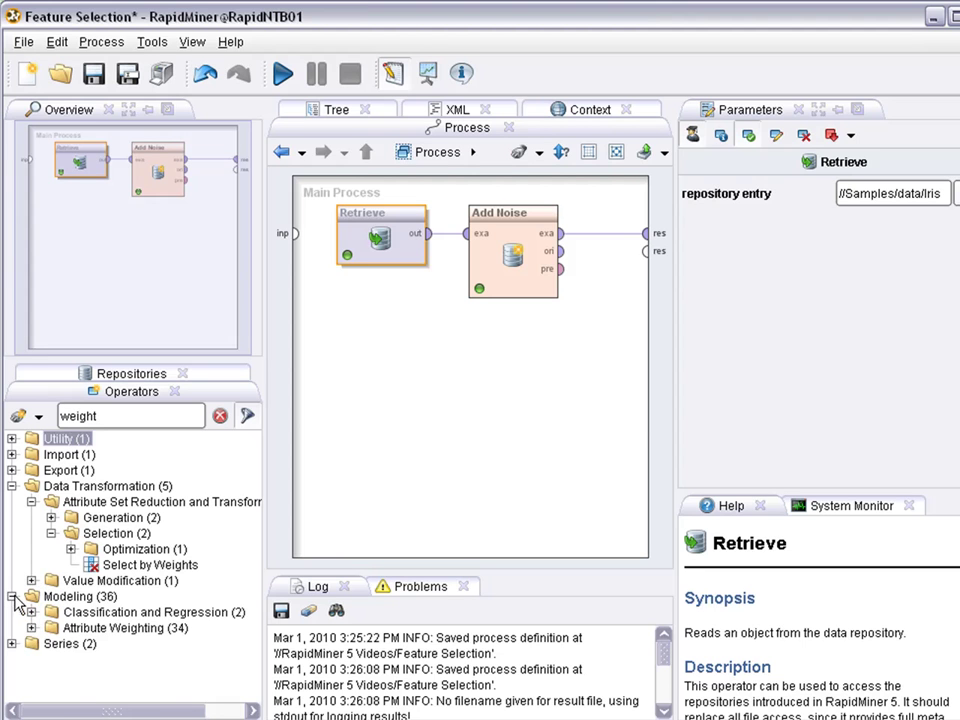
click(31, 628)
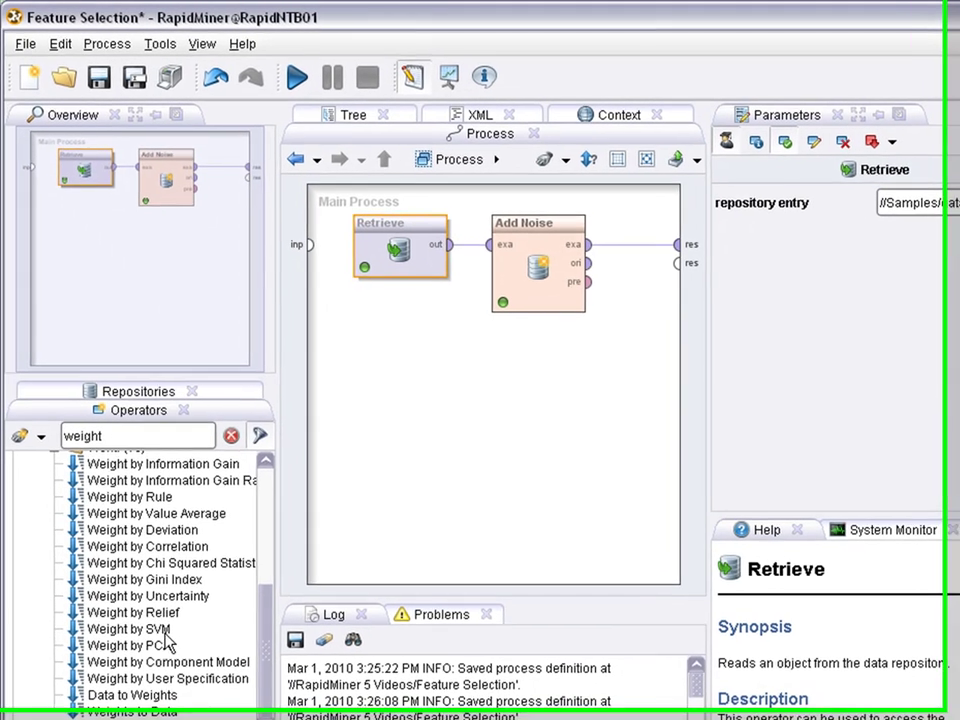
Add Weight by SVM and Select by Weights, linking their exa and wei ports to the results
click(117, 601)
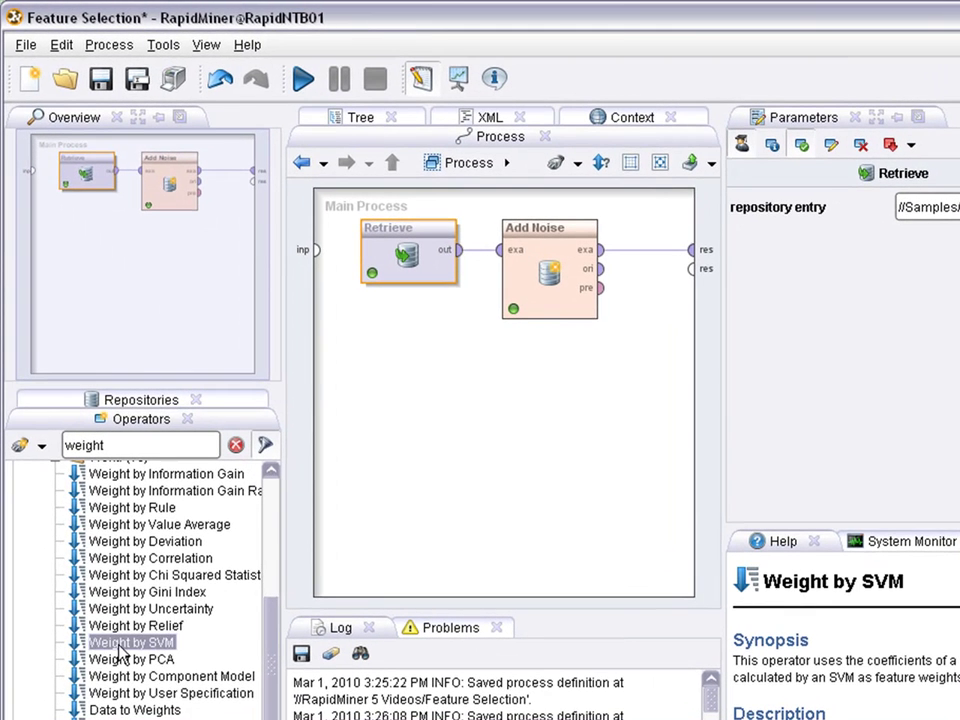
drag(120, 650, 407, 452)
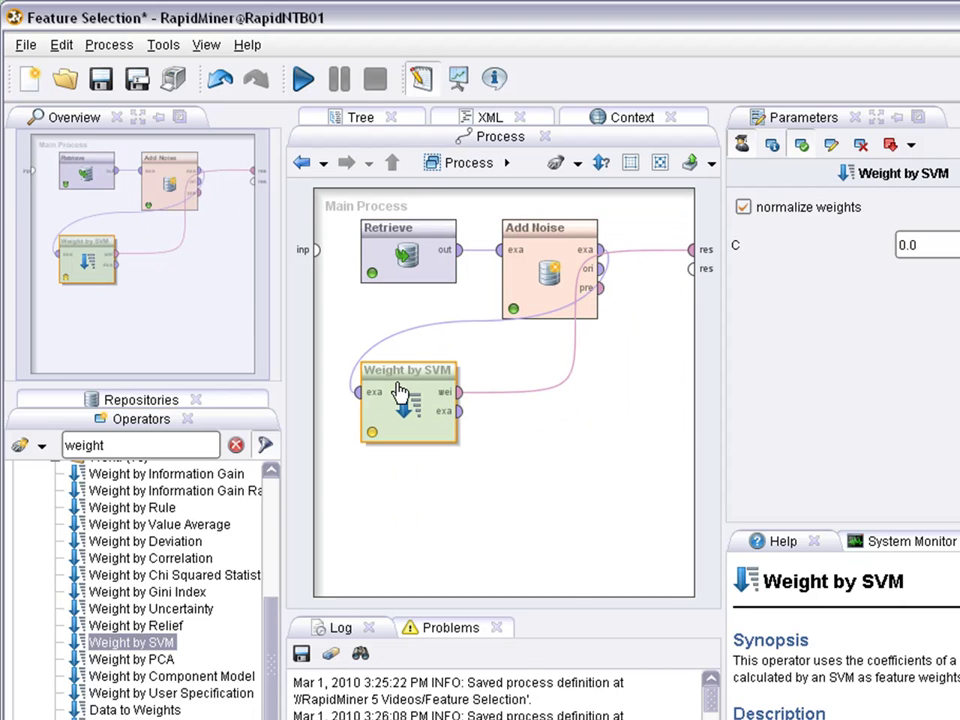
drag(268, 671, 283, 558)
drag(133, 604, 553, 402)
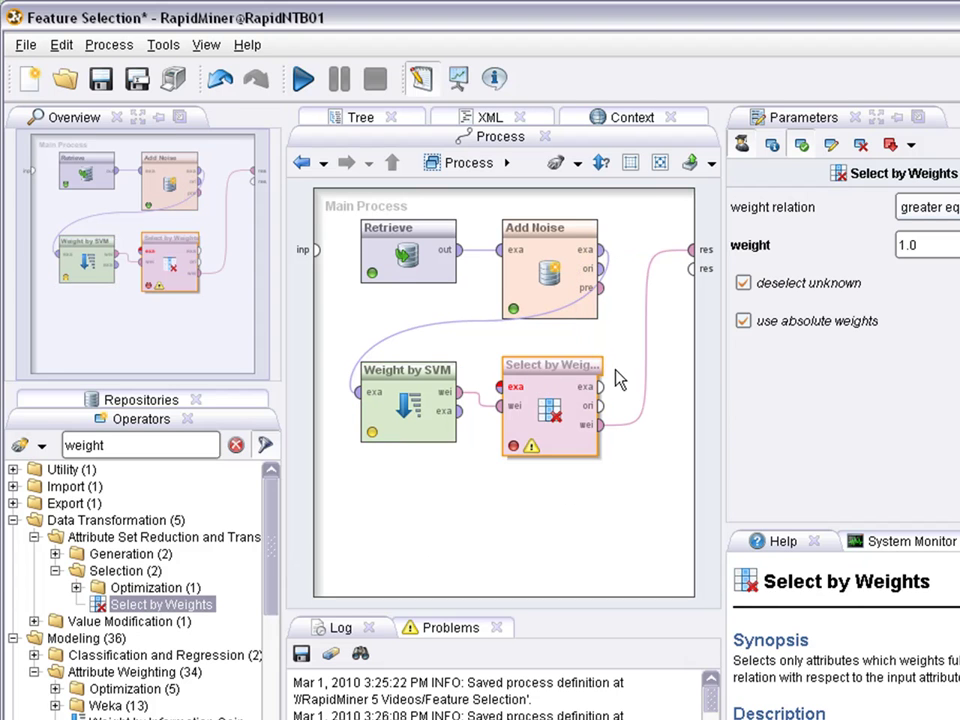
drag(458, 410, 500, 393)
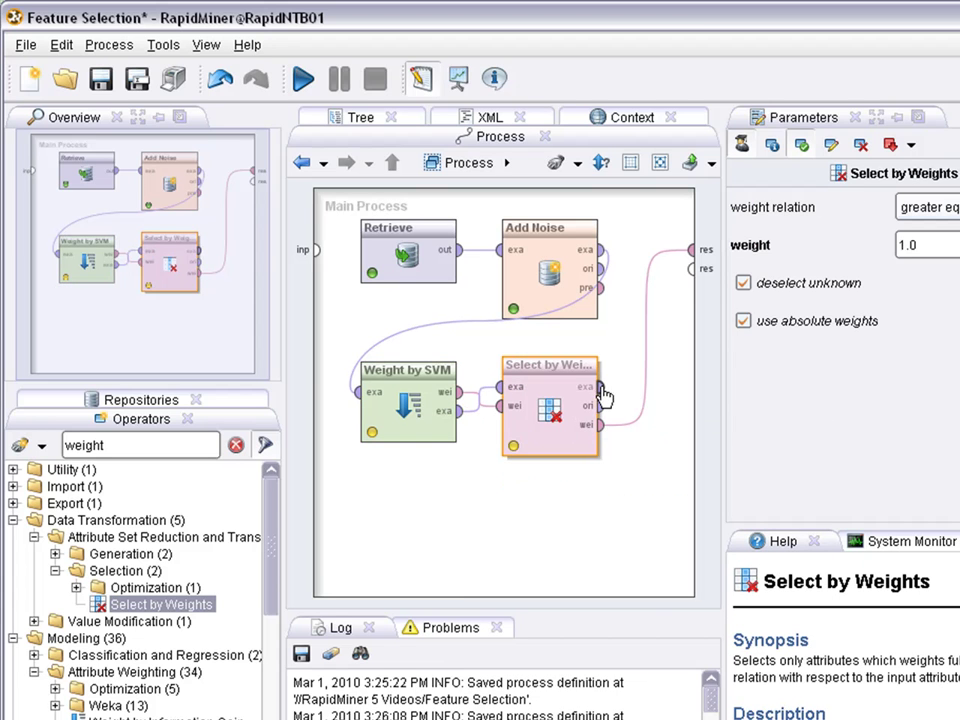
drag(601, 387, 692, 268)
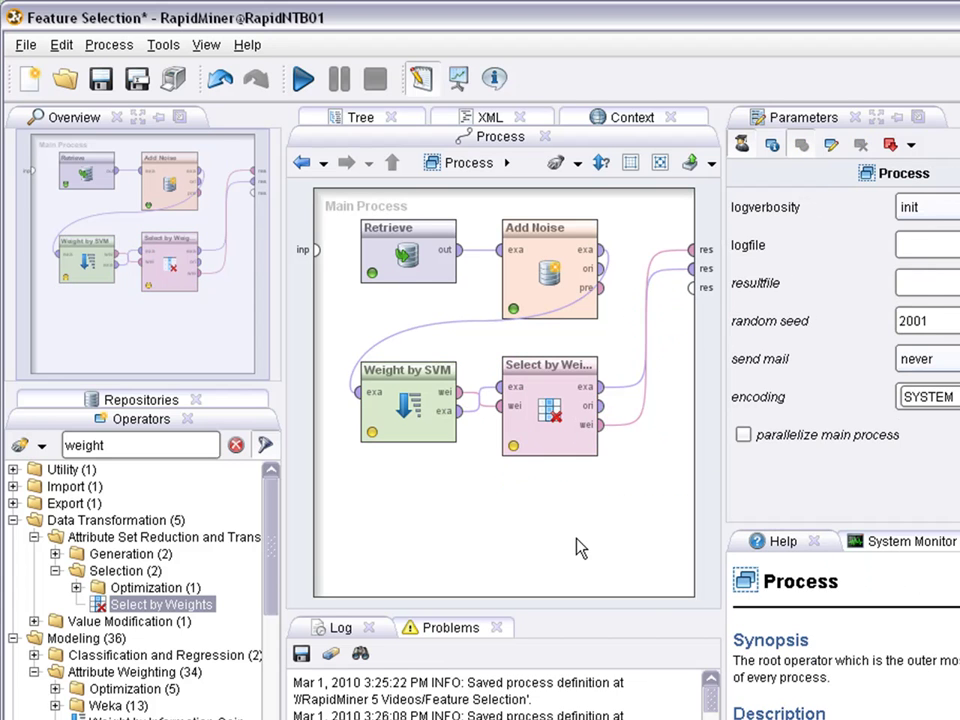
Set Select by Weights to weight relation top k with k = 4, then save and run
click(13, 520)
click(13, 537)
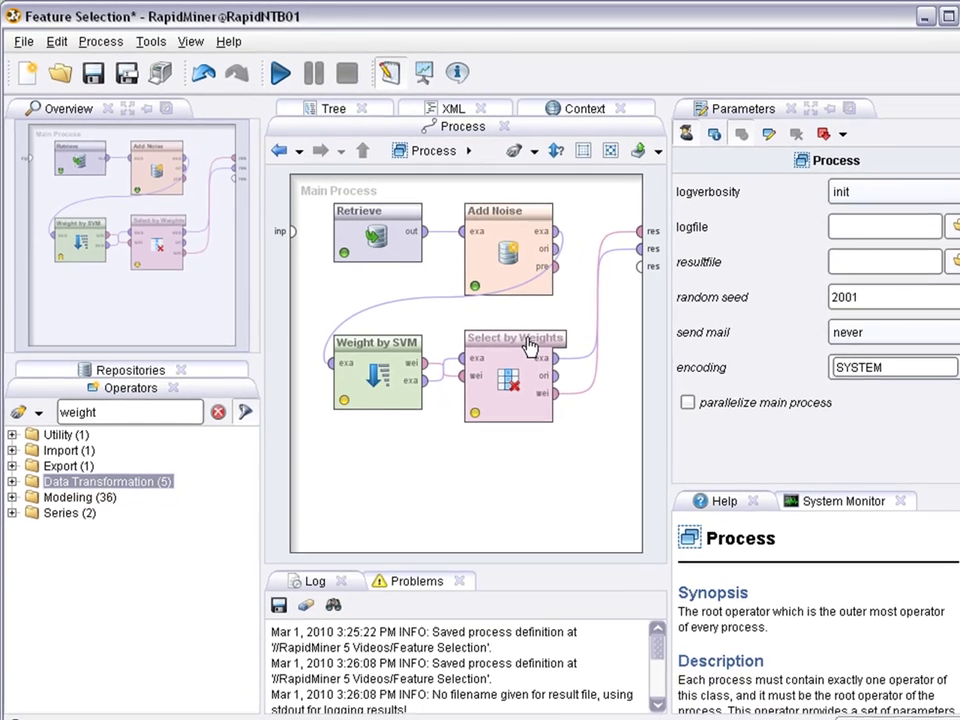
click(528, 343)
click(924, 201)
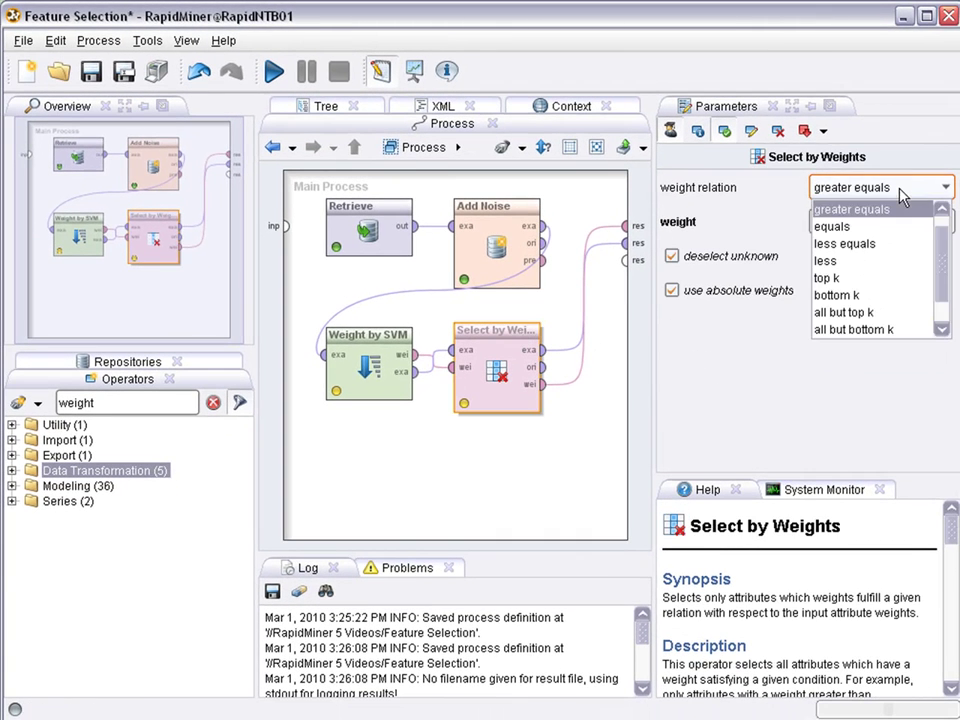
click(881, 277)
click(815, 221)
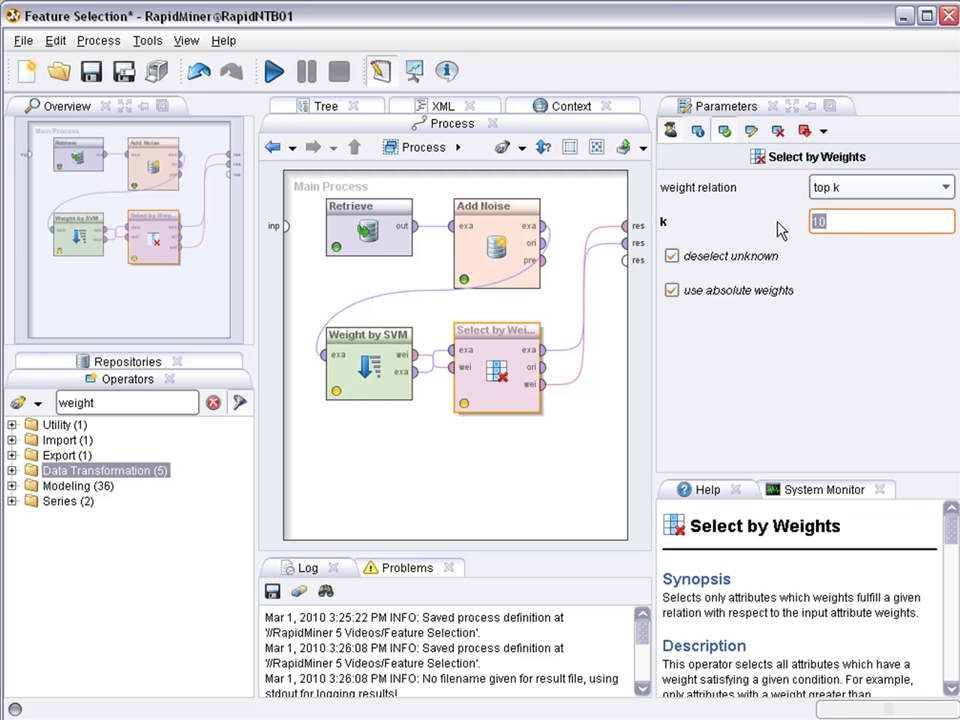
text(4)
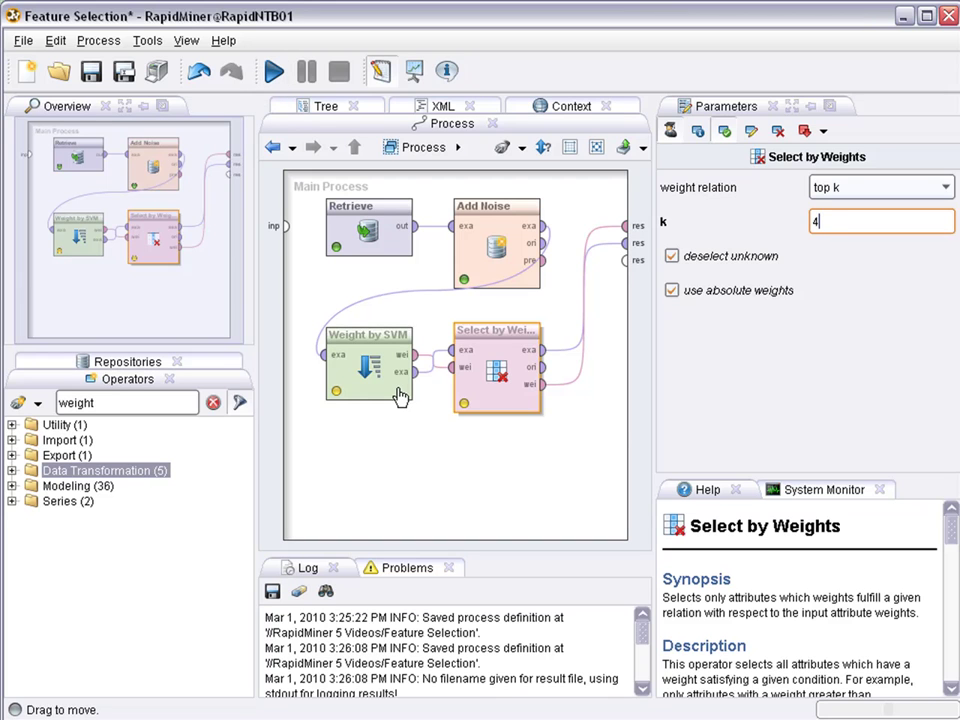
click(274, 71)
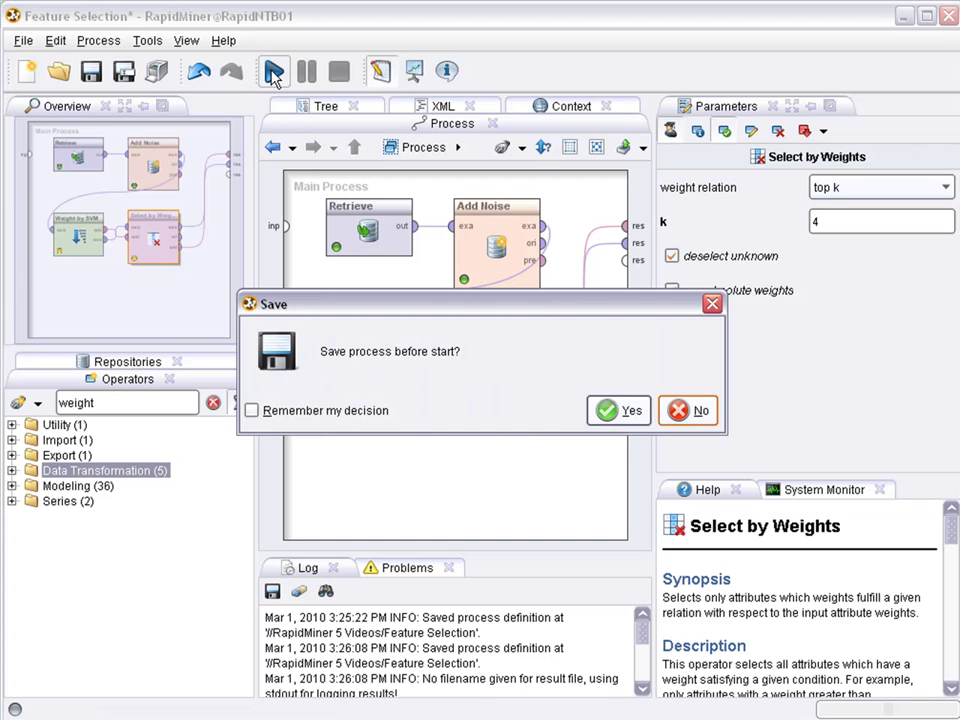
click(614, 411)
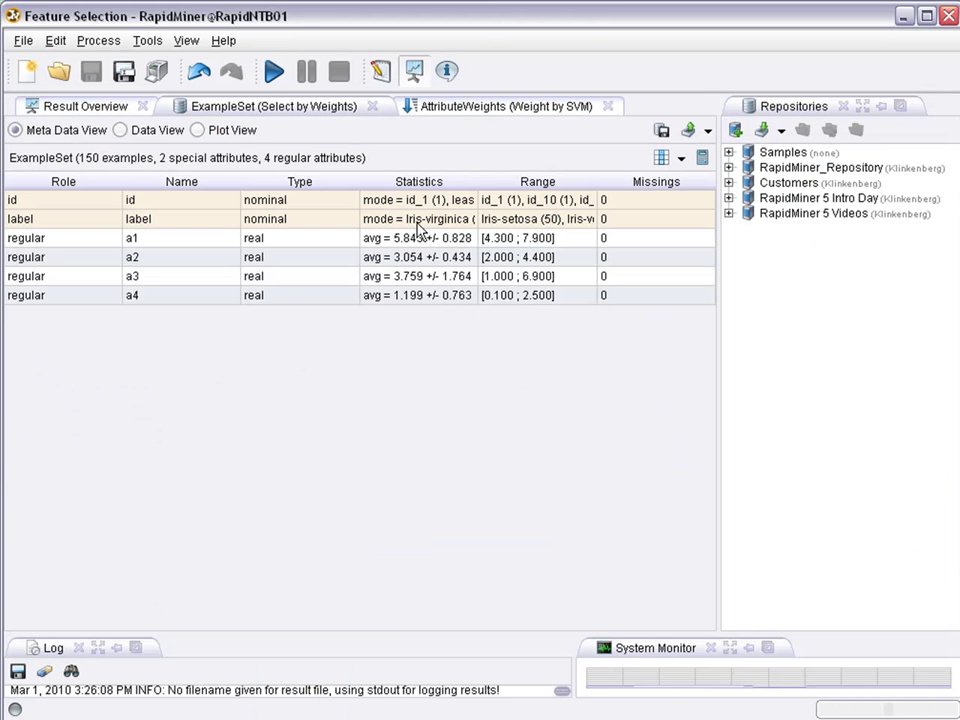
Open the Weight by SVM attribute weights and sort them highest first
click(437, 108)
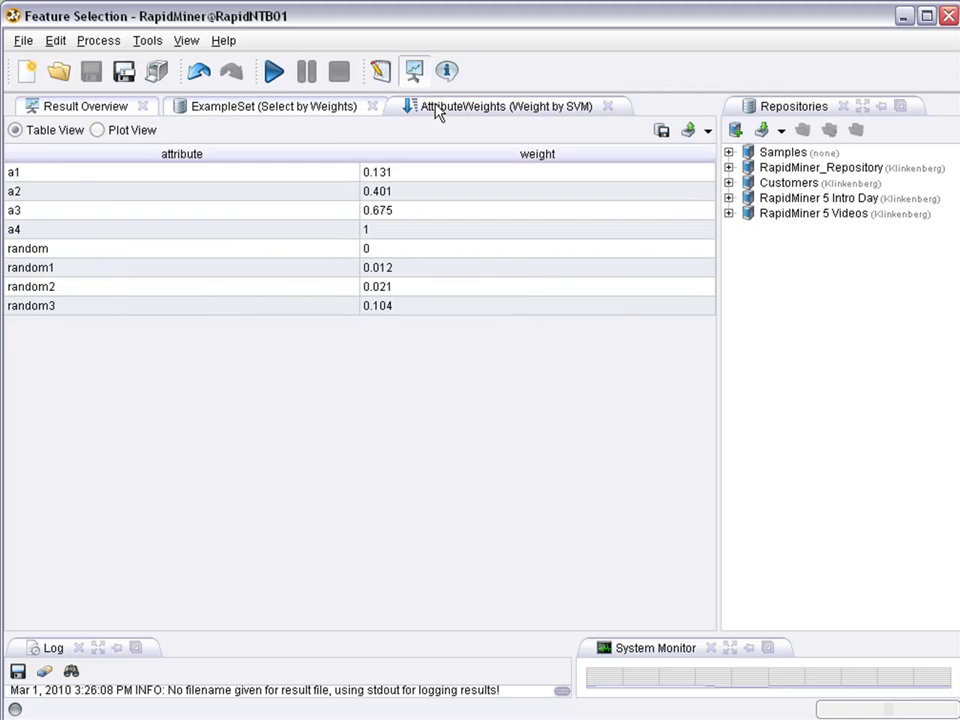
click(481, 156)
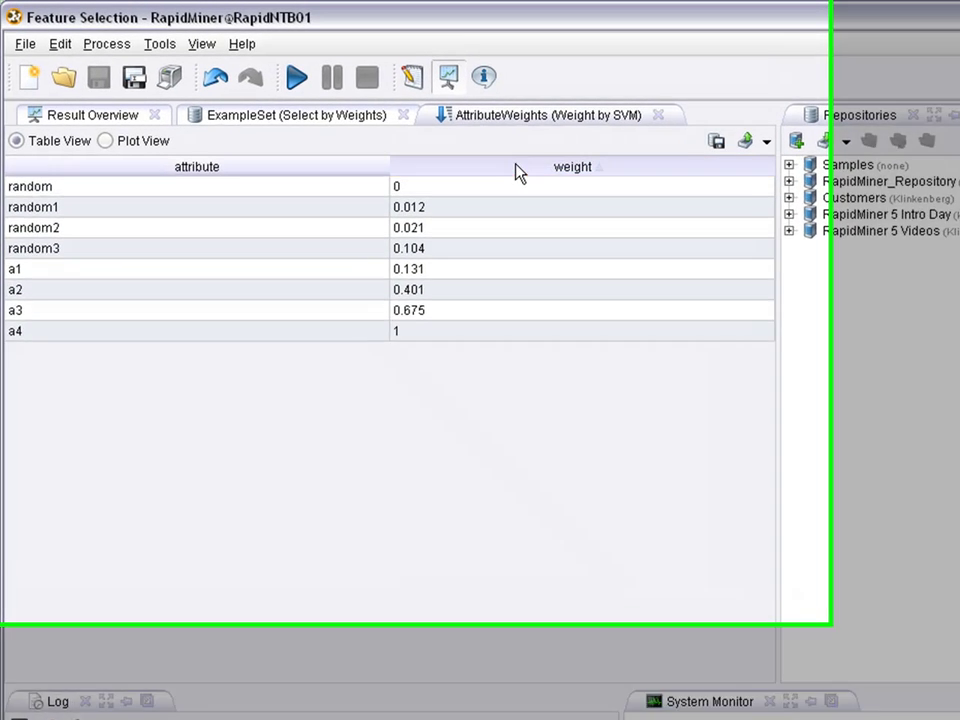
click(512, 158)
Review the weights of a4, a3, a1 and the random attributes (random at 0), then view the ExampleSet
click(177, 181)
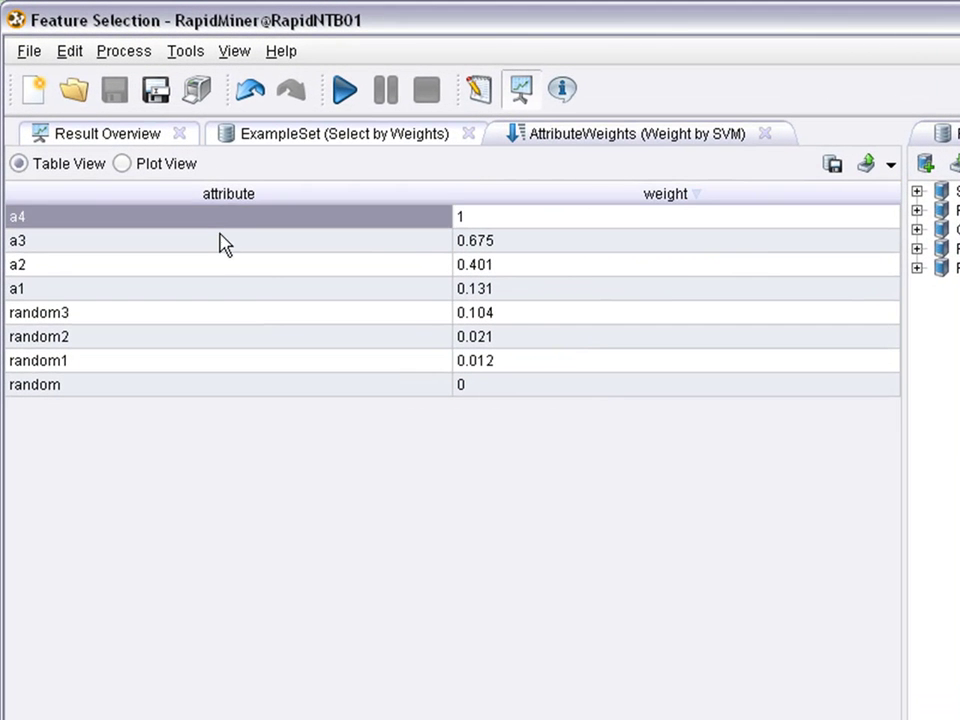
click(222, 242)
click(222, 290)
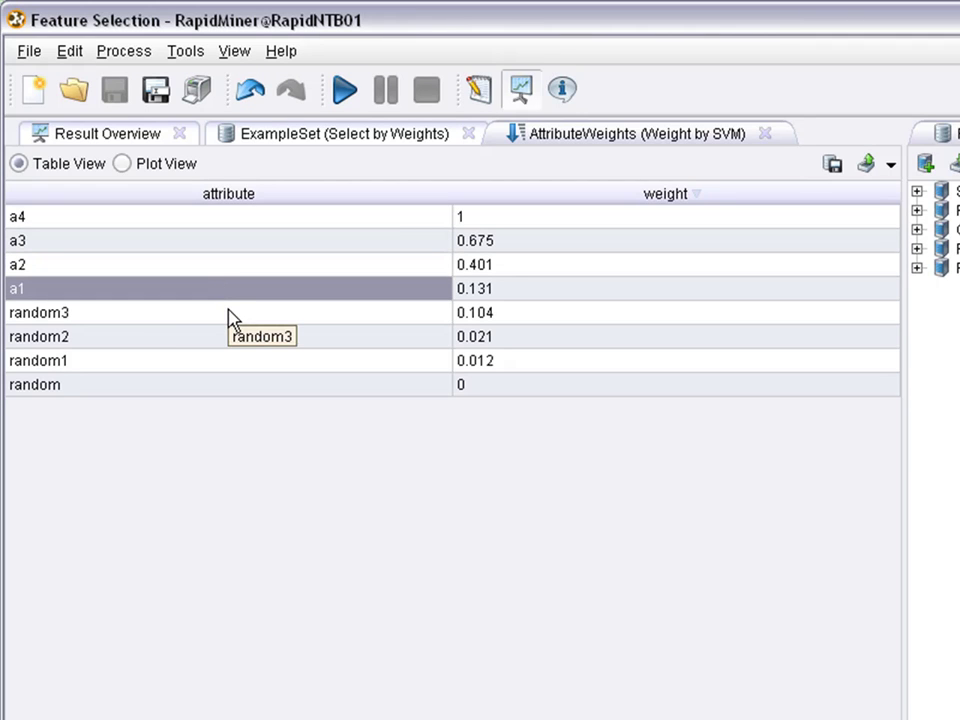
click(229, 318)
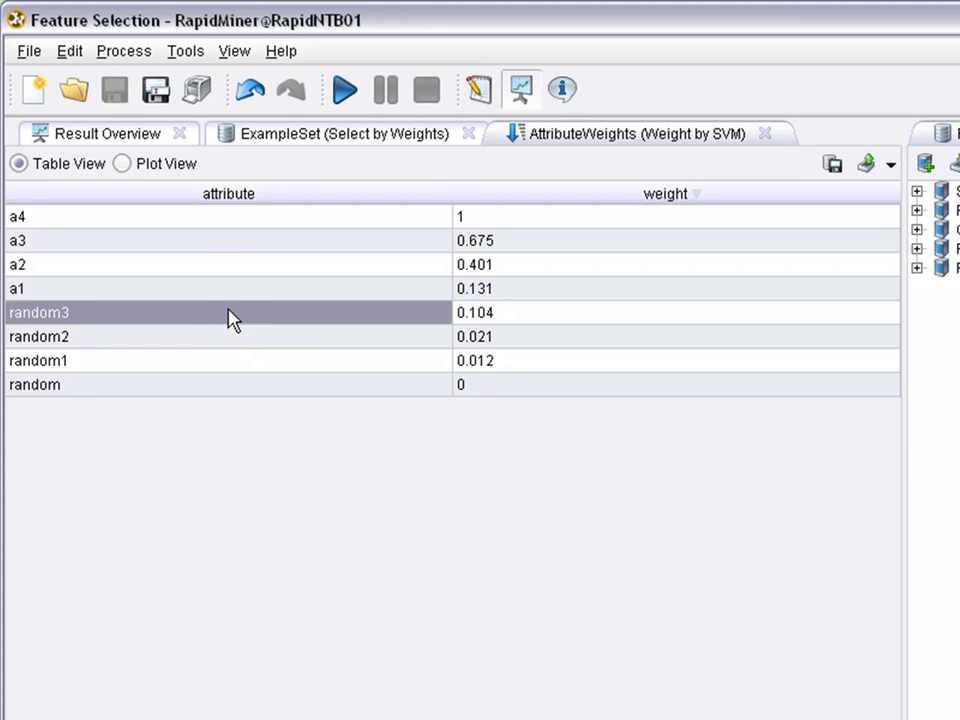
click(223, 362)
click(224, 390)
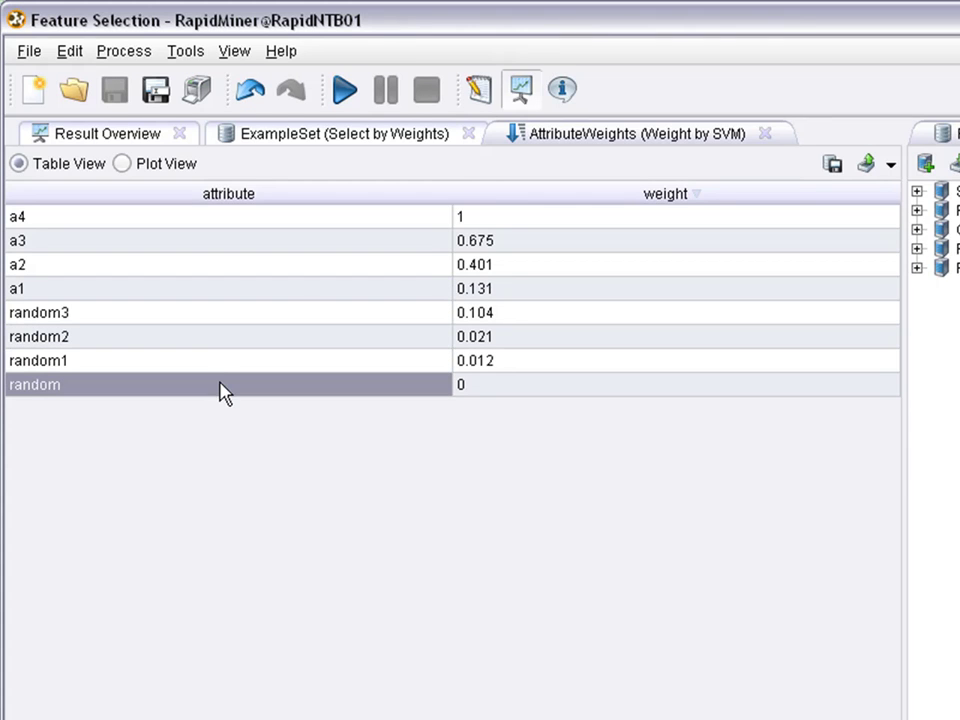
click(294, 290)
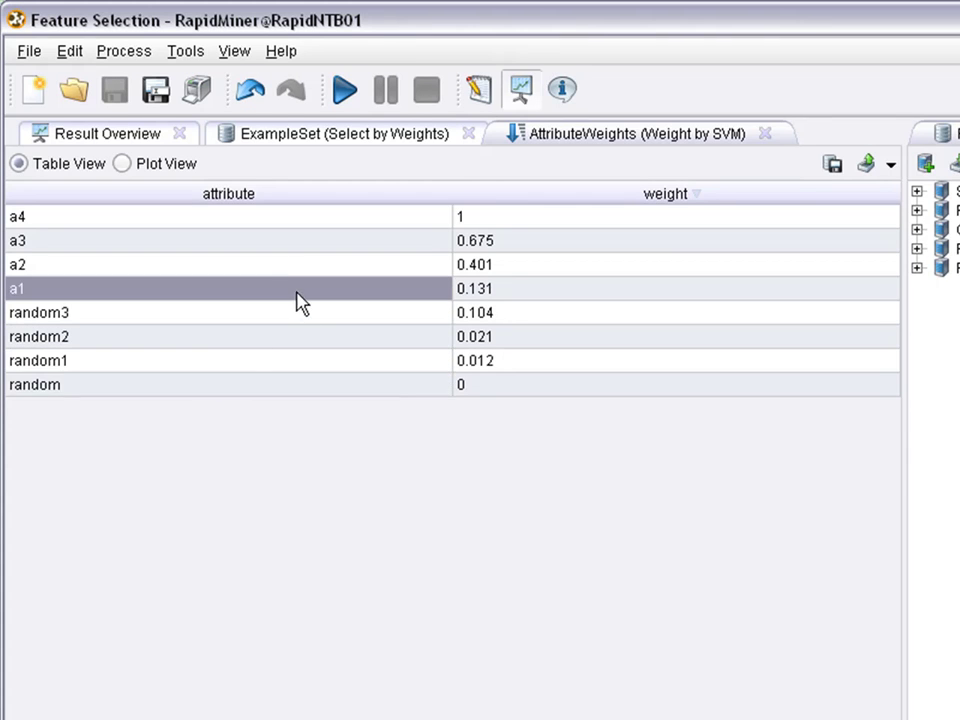
click(272, 243)
click(261, 218)
click(350, 133)
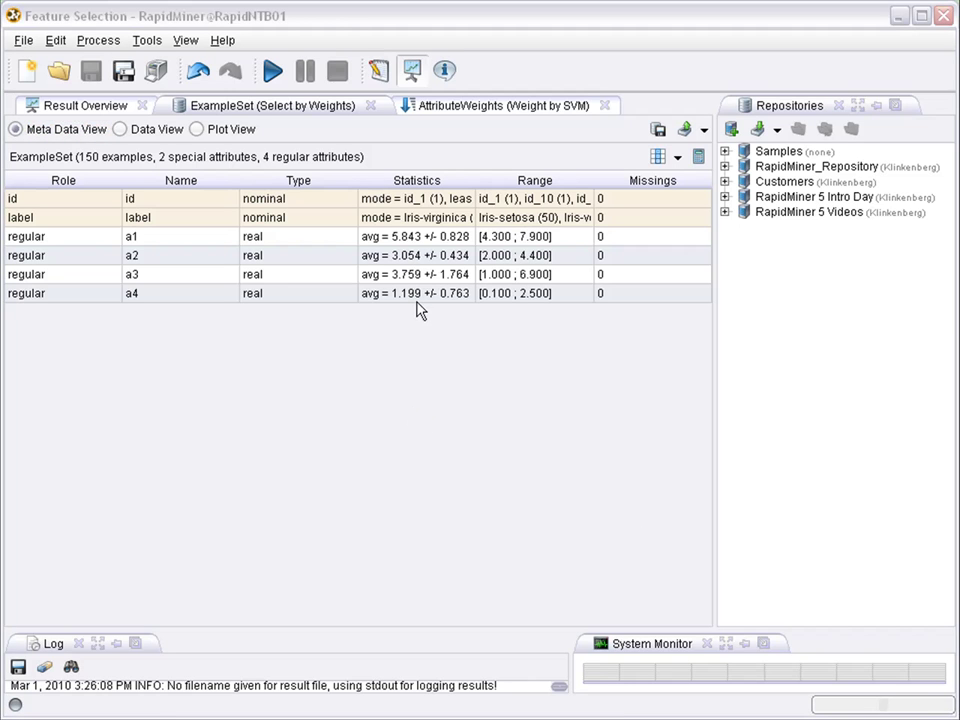
Switch to the Design perspective showing Retrieve, Add Noise, Weight by SVM and Select by Weights
click(380, 74)
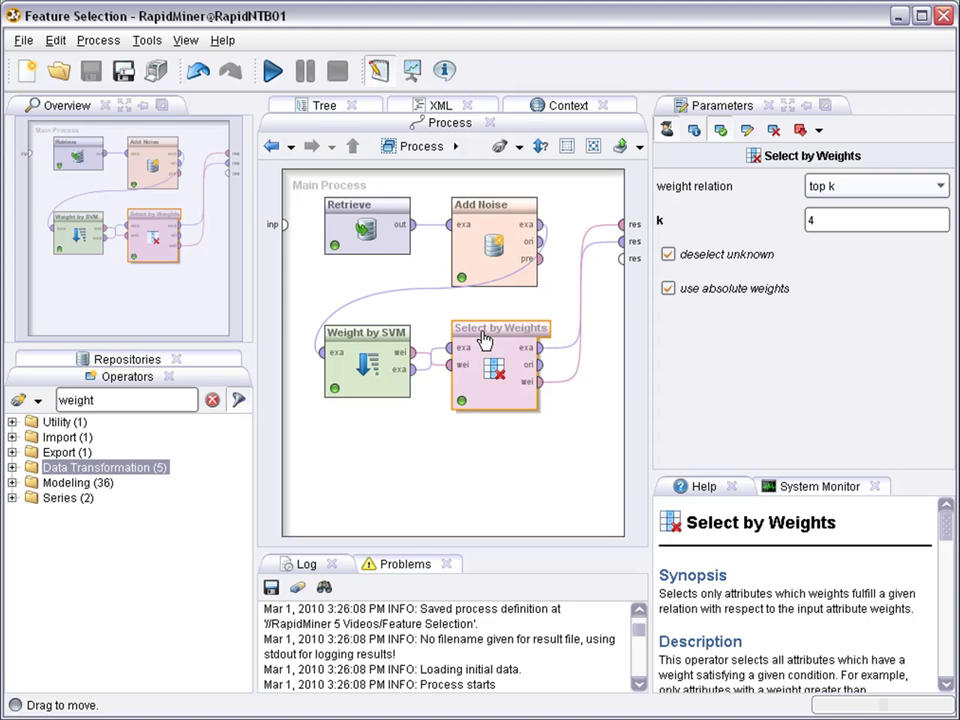
click(340, 342)
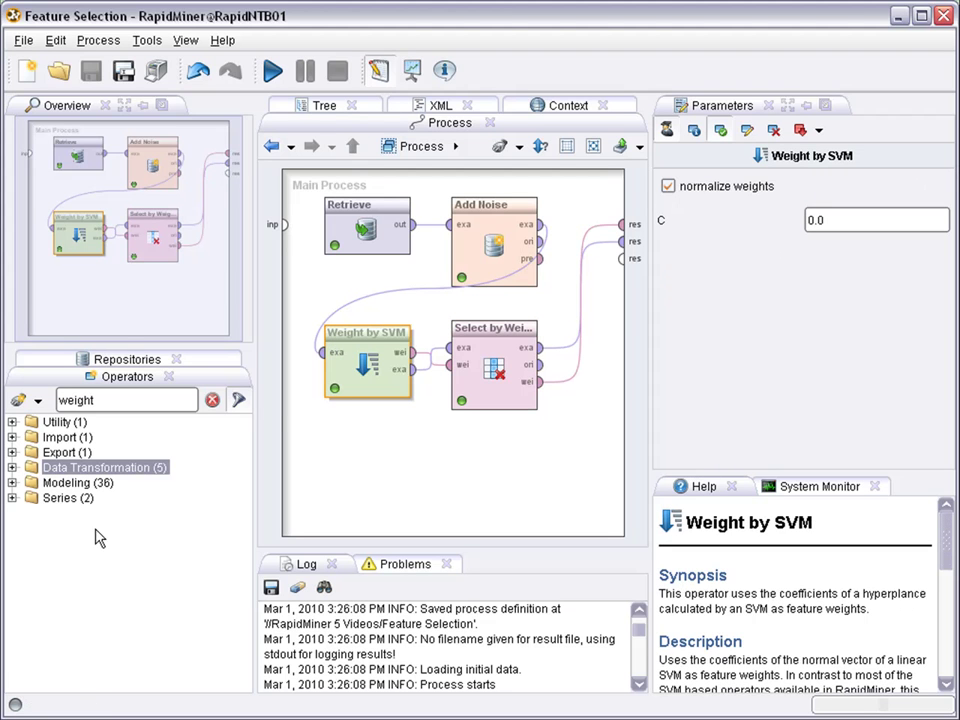
click(12, 468)
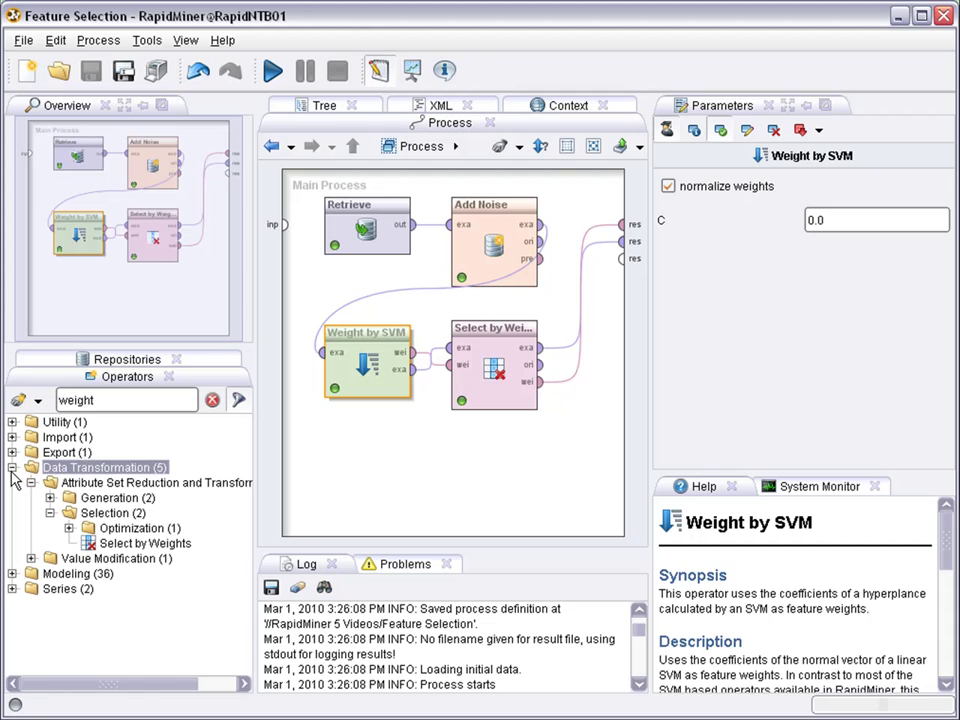
click(12, 574)
scroll(44, 440, down, 2)
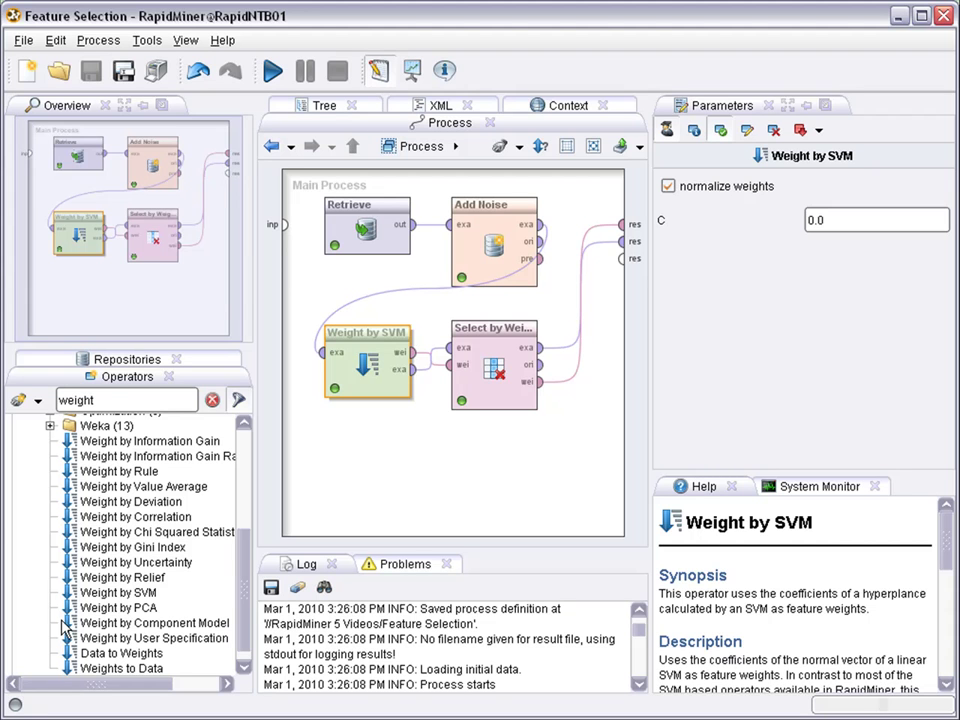
scroll(133, 480, up, 2)
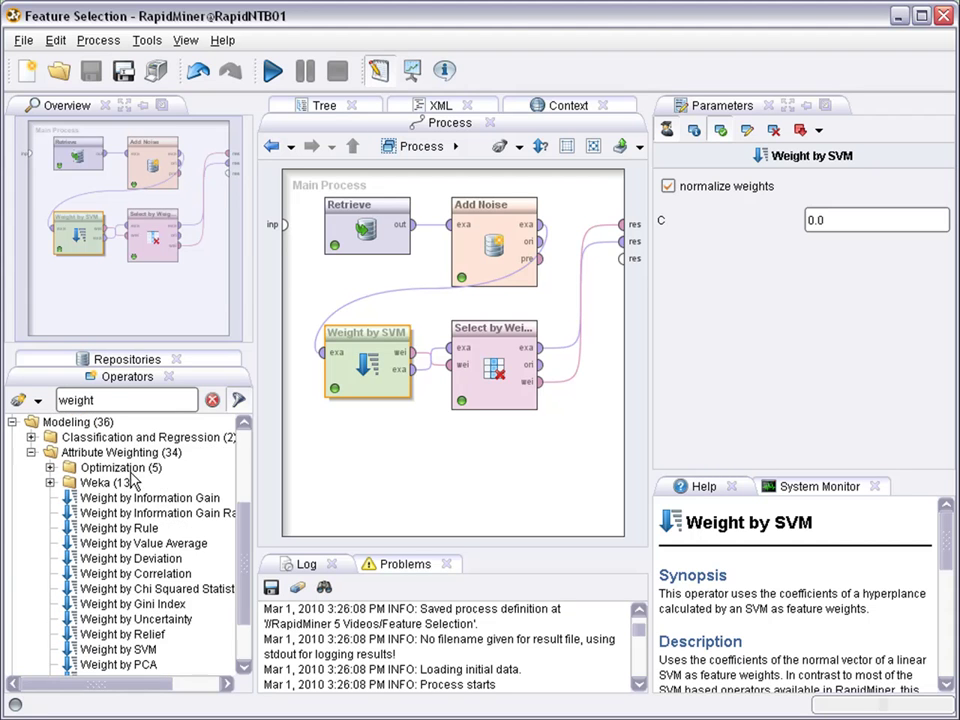
click(31, 452)
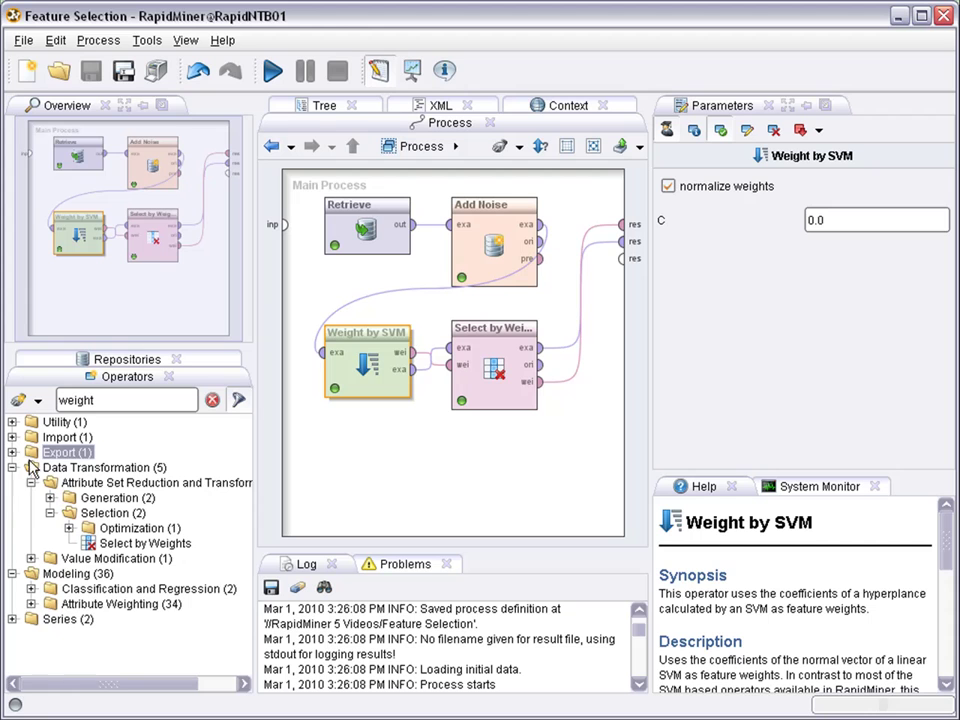
click(12, 467)
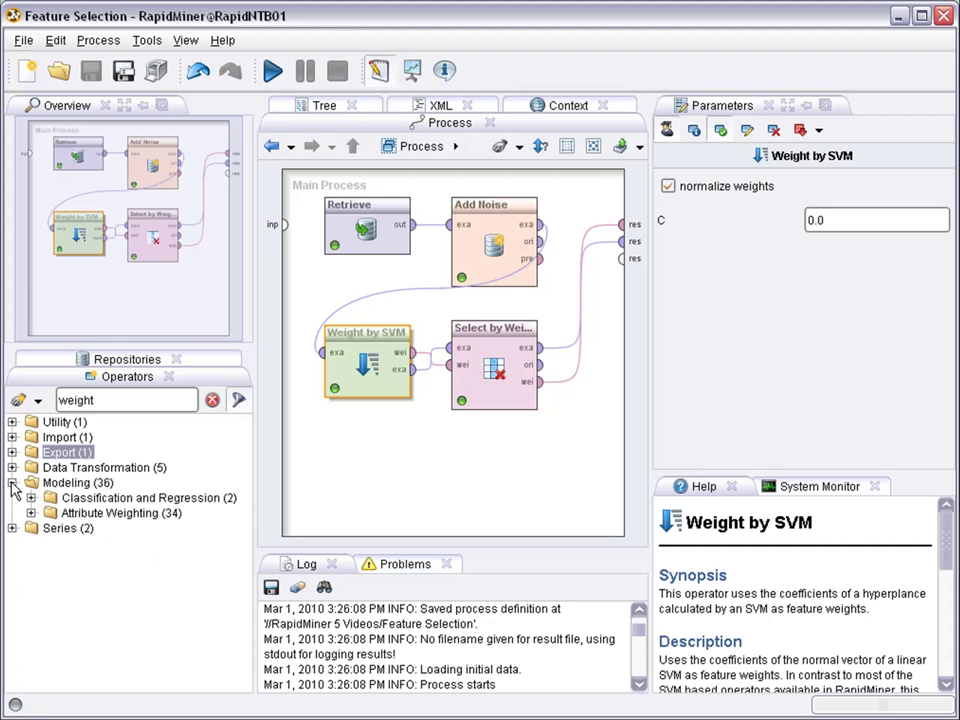
click(12, 482)
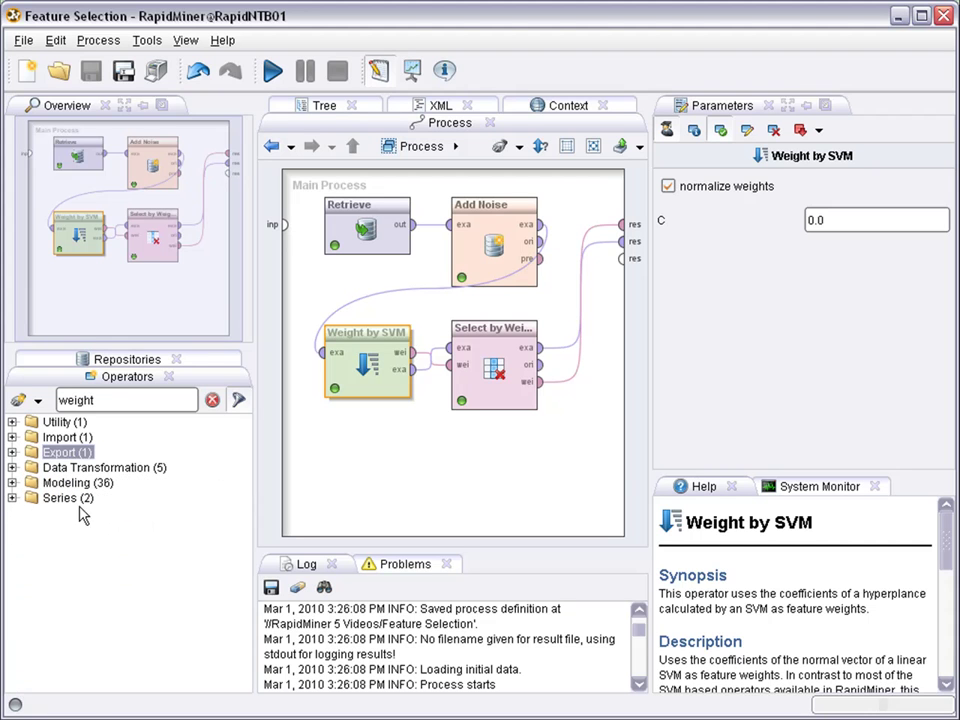
click(490, 340)
Delete the Select by Weights and Weight by SVM operators from the process
key(Delete)
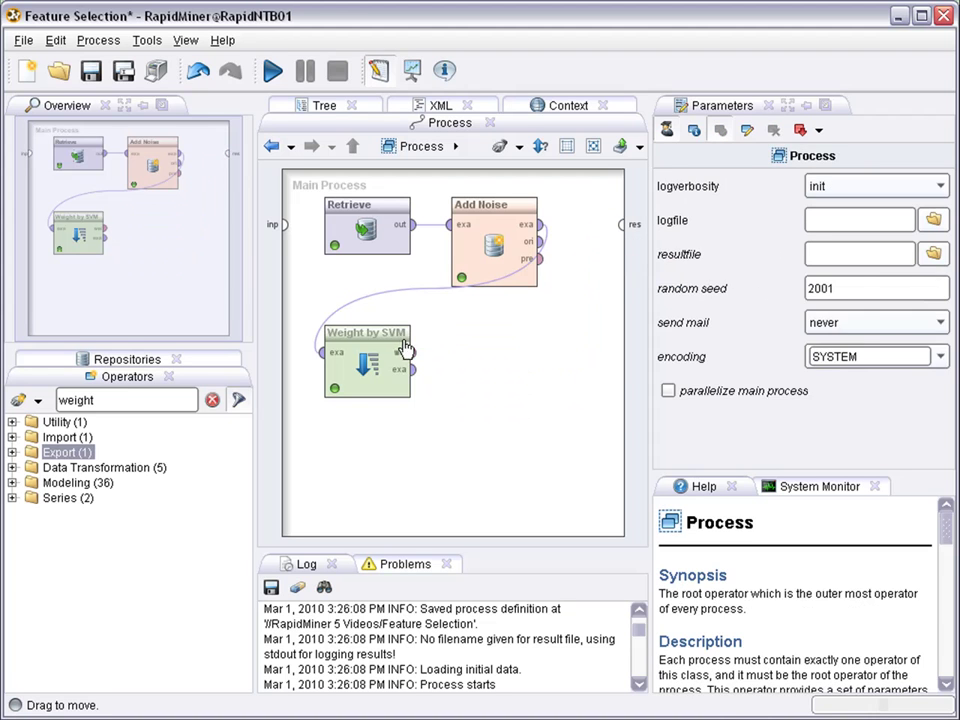
click(410, 345)
key(Delete)
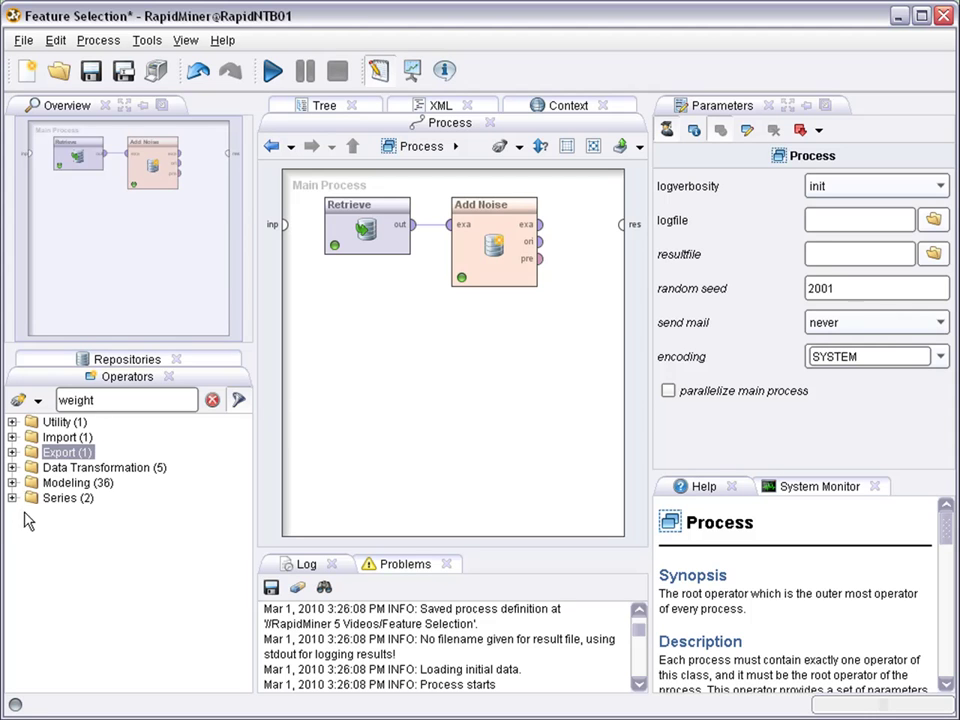
Search operators for 'select' and expand Data Transformation > Attribute Set Reduction > Selection > Optimization
drag(95, 400, 50, 400)
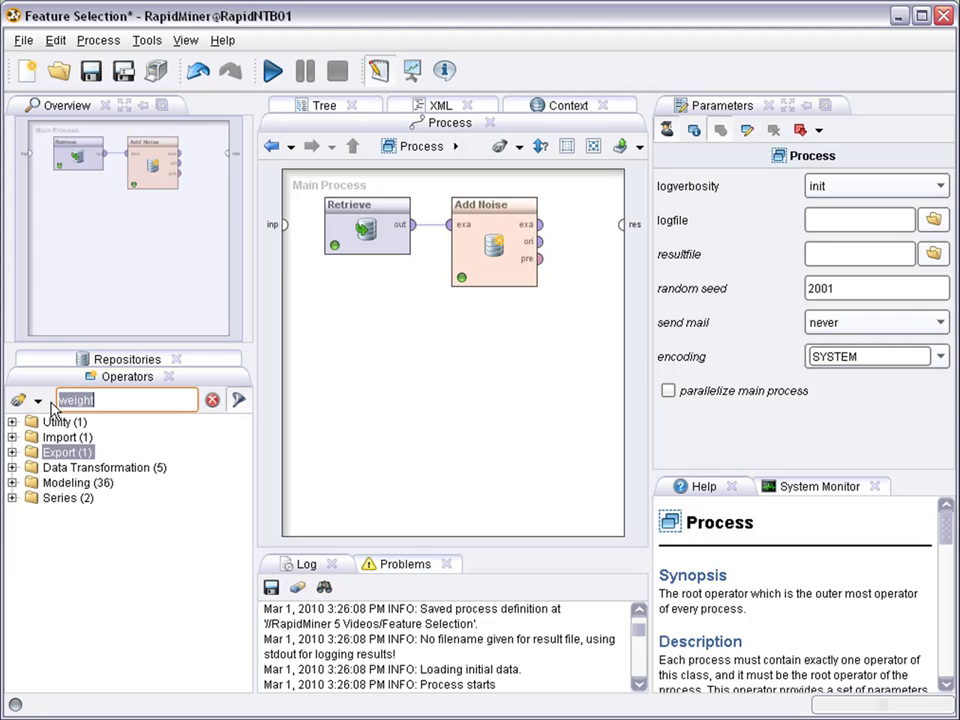
text(selec)
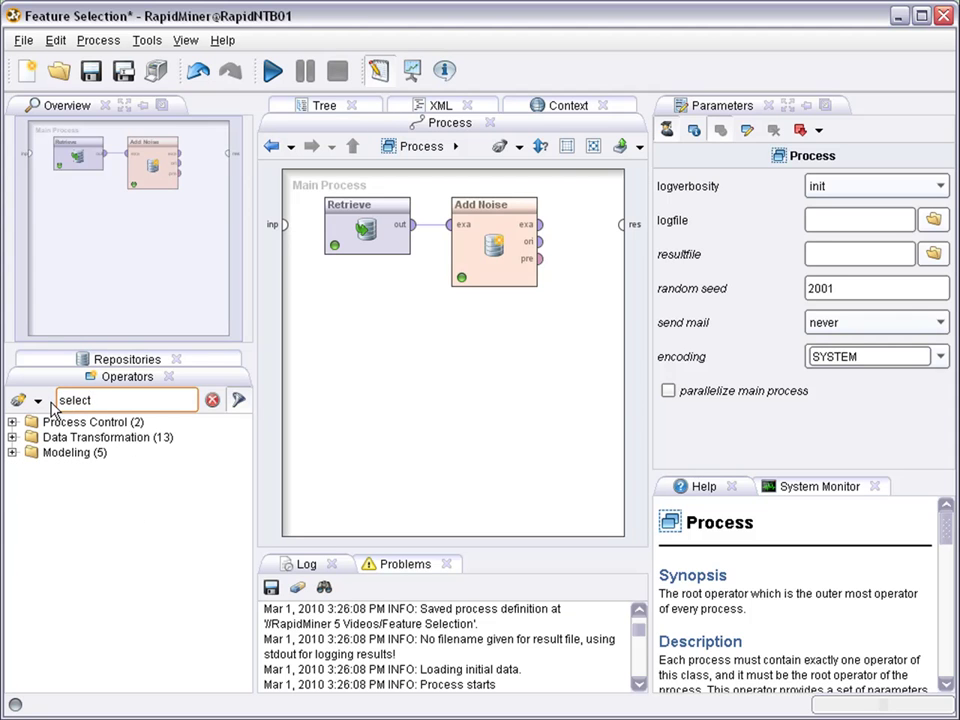
text(t)
click(10, 439)
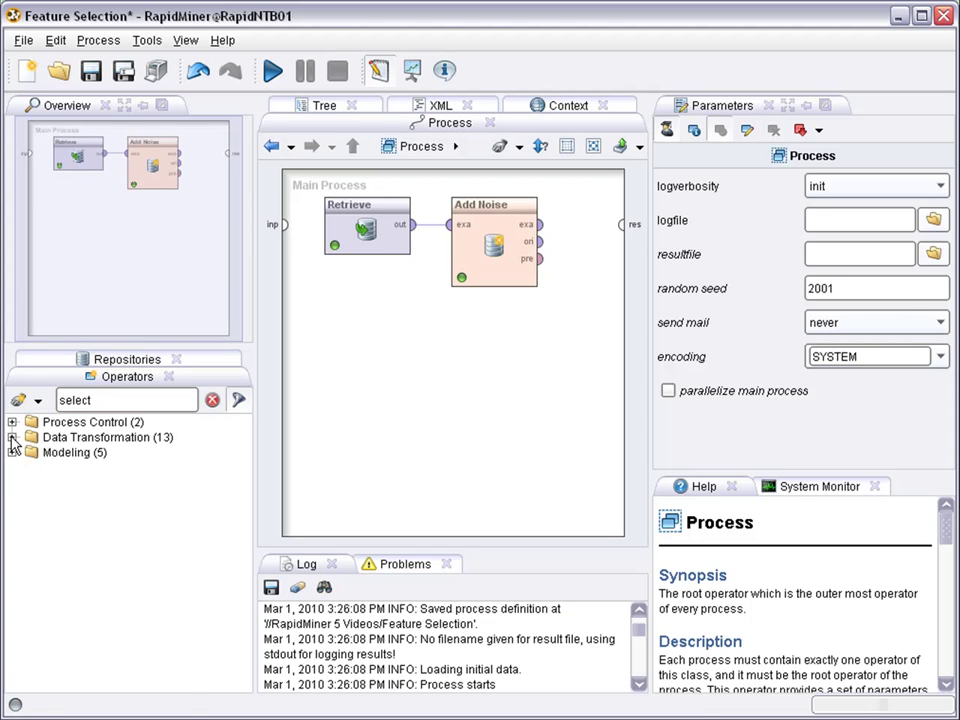
click(12, 438)
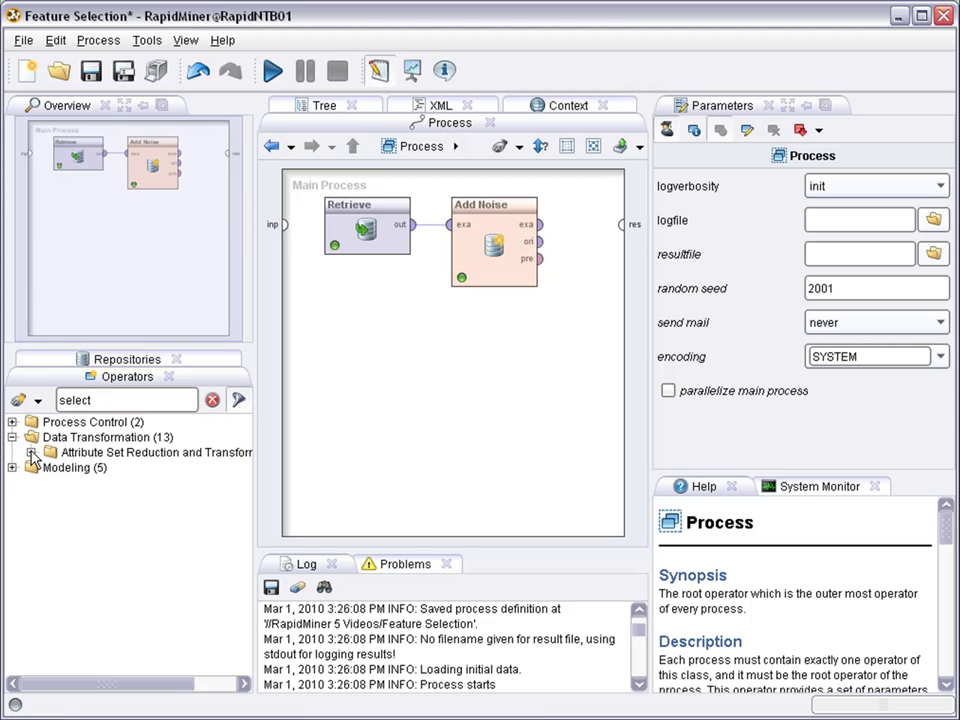
click(31, 452)
click(50, 467)
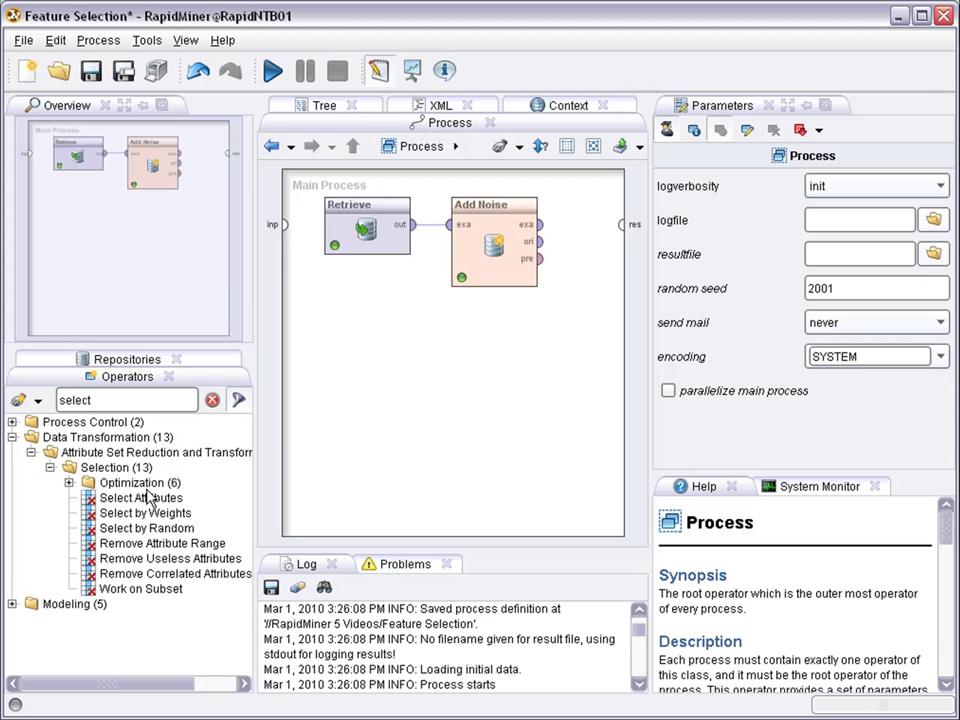
click(69, 483)
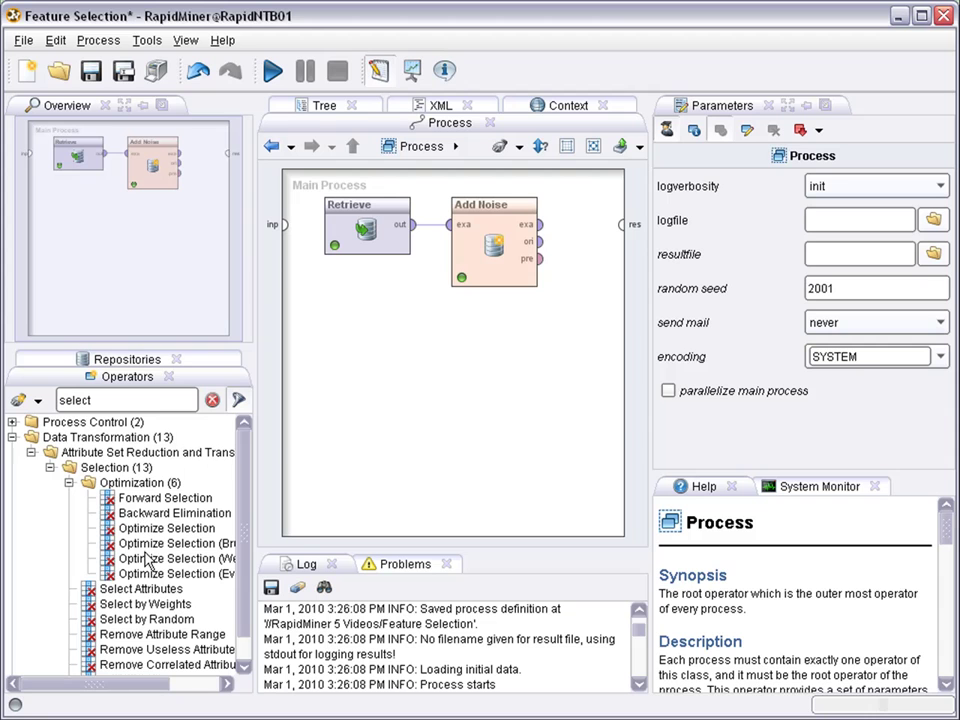
Add Backward Elimination below Add Noise, feeding it the noisy examples and sending its example set to results
drag(122, 516, 483, 375)
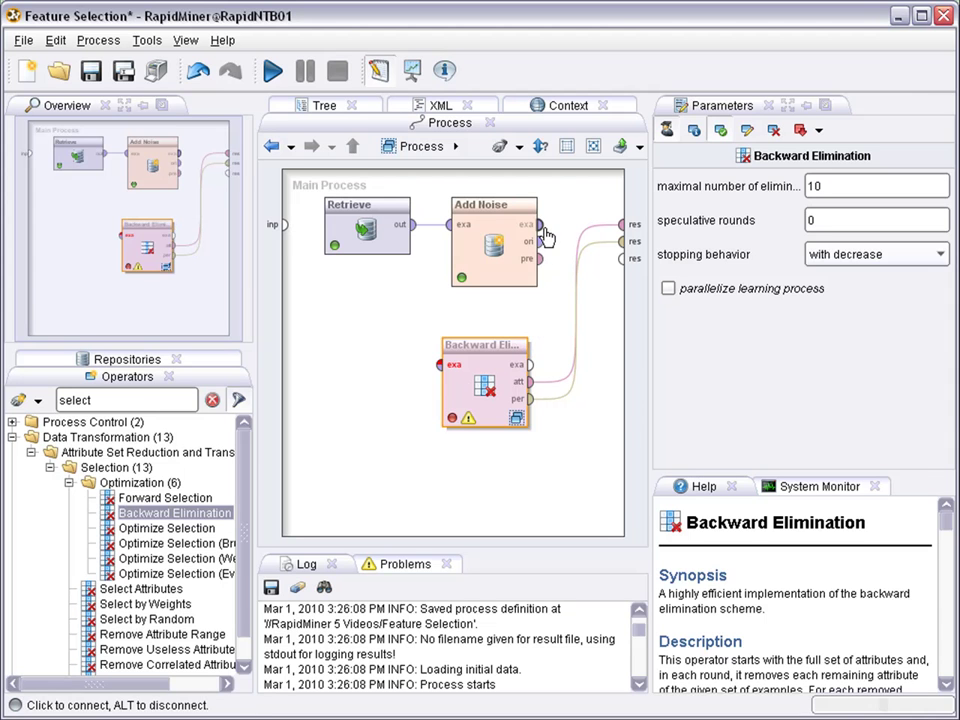
drag(543, 228, 441, 365)
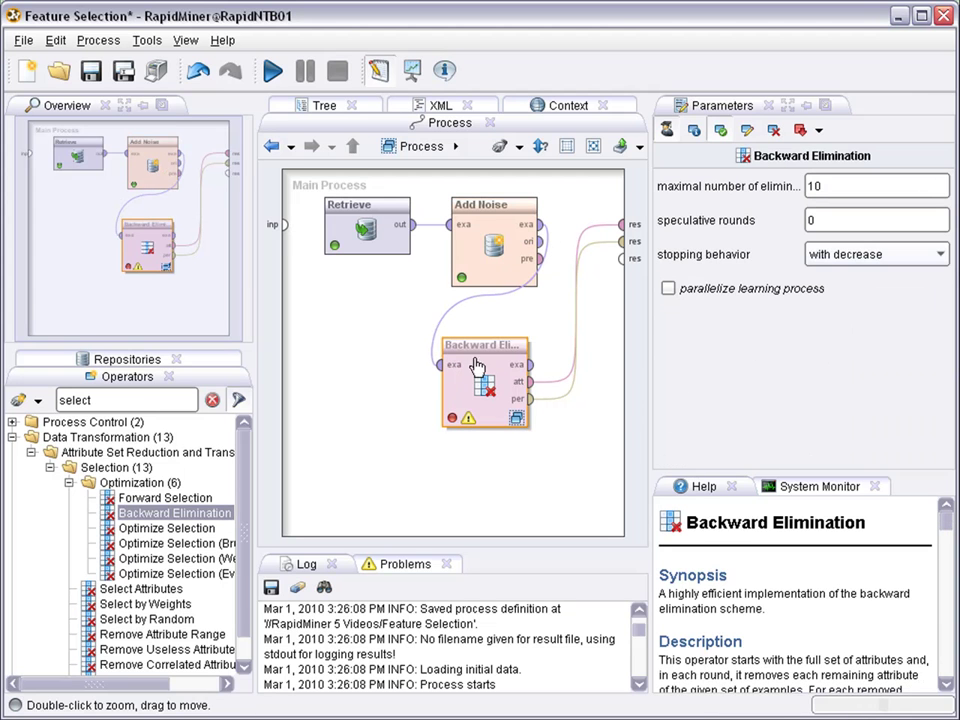
drag(531, 364, 625, 259)
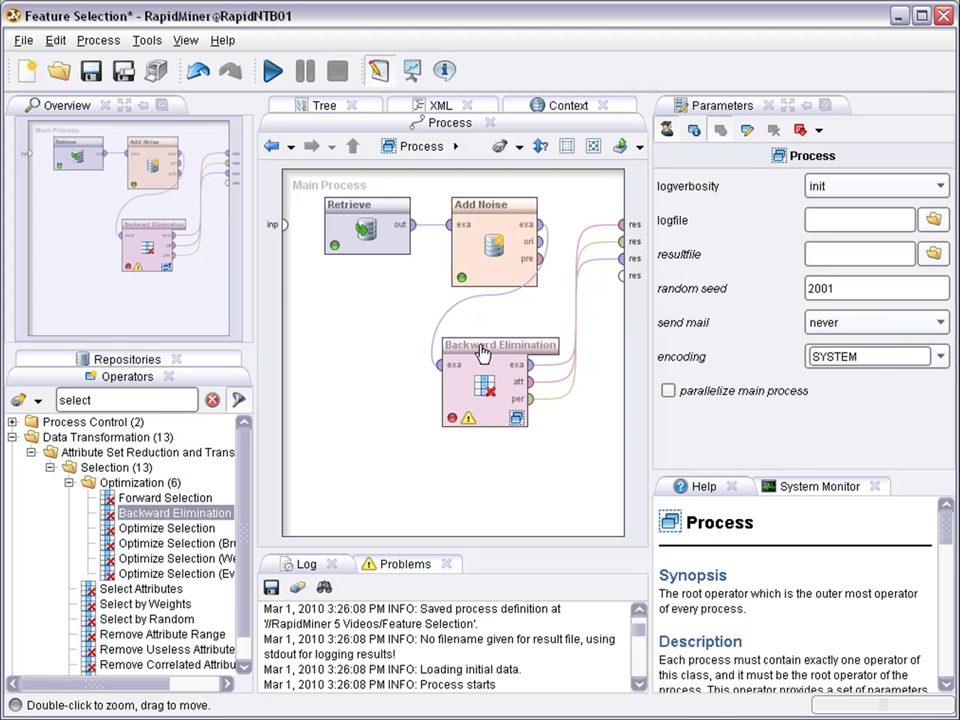
drag(483, 352, 493, 350)
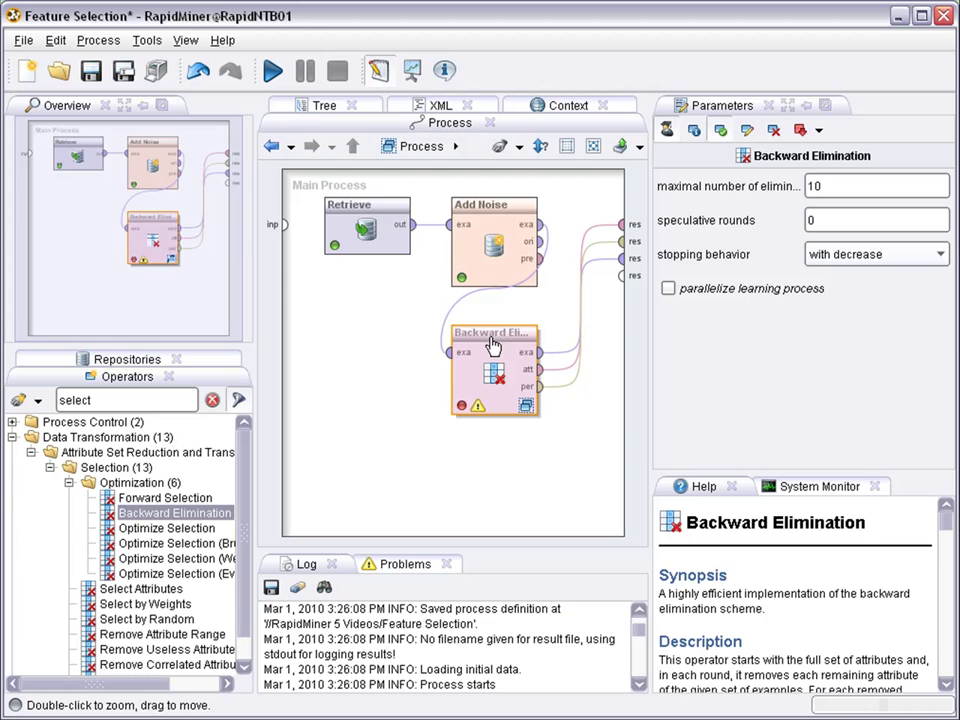
Inside Backward Elimination, insert the Nominal X-Validation building block via Edit > New Building Block
double_click(491, 345)
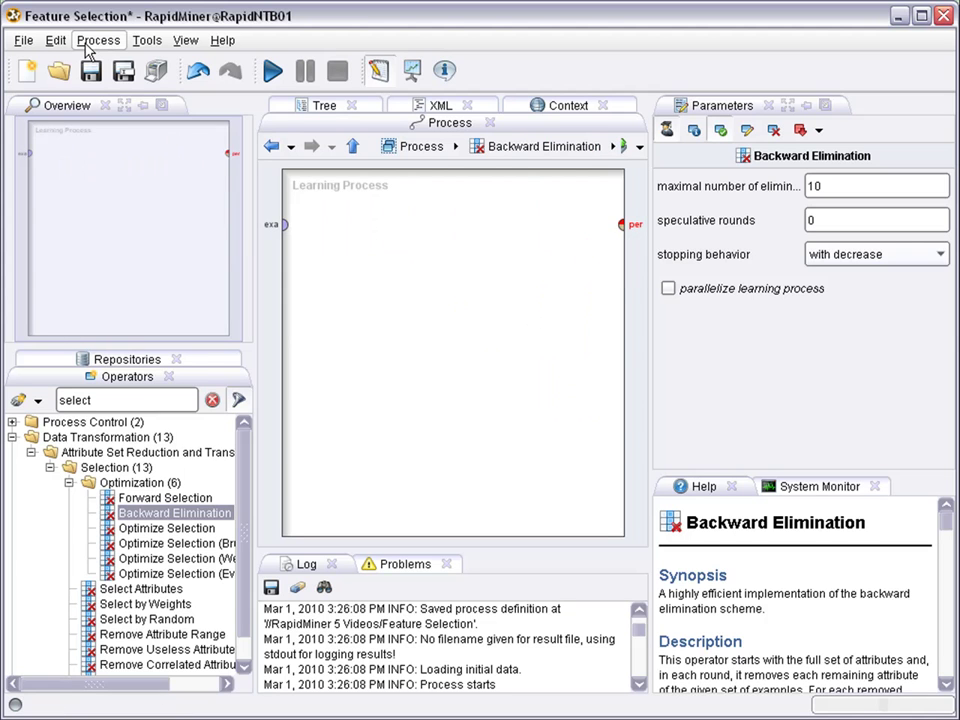
click(50, 45)
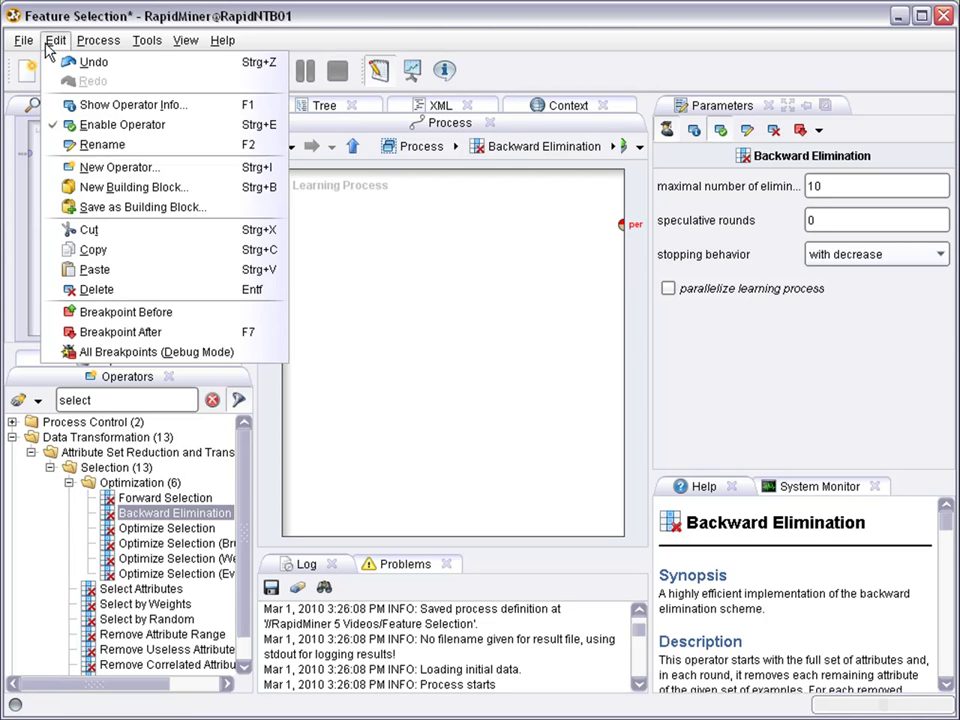
click(124, 188)
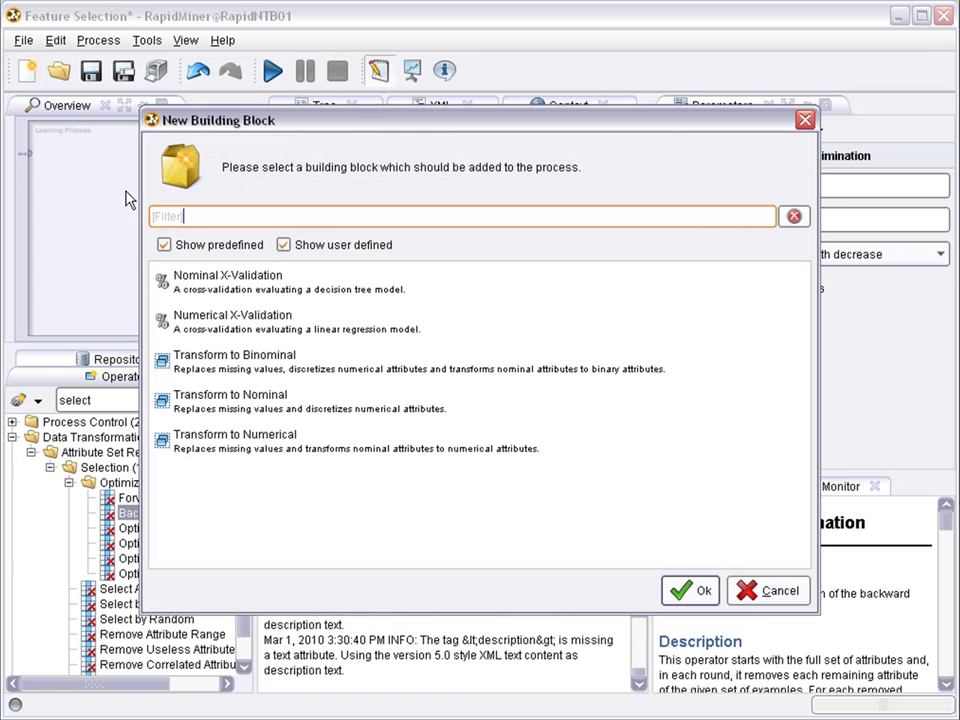
click(200, 284)
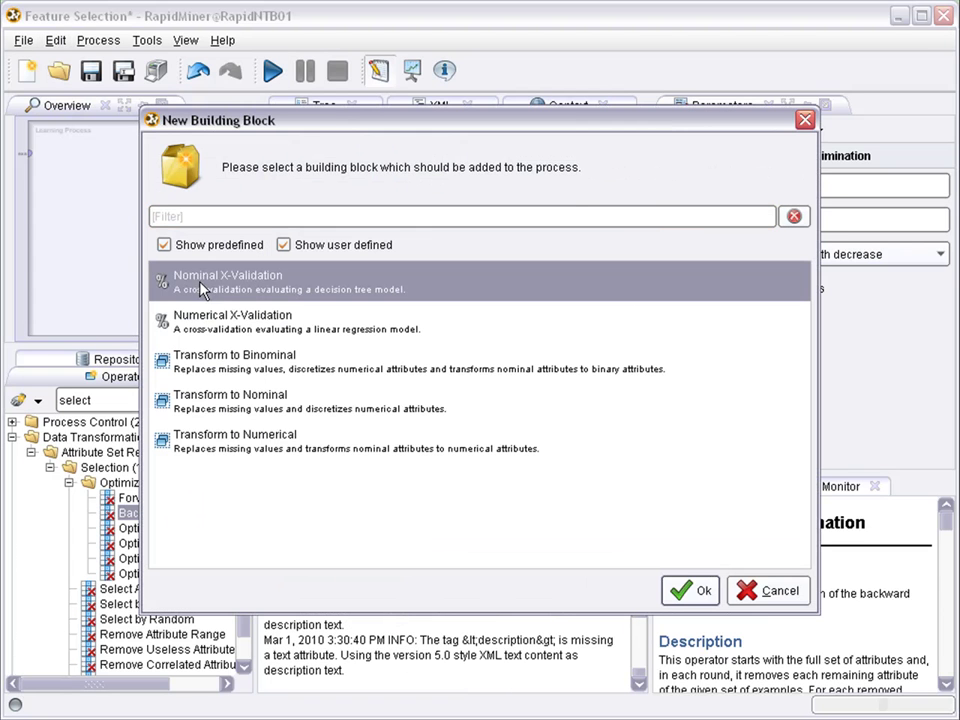
click(700, 595)
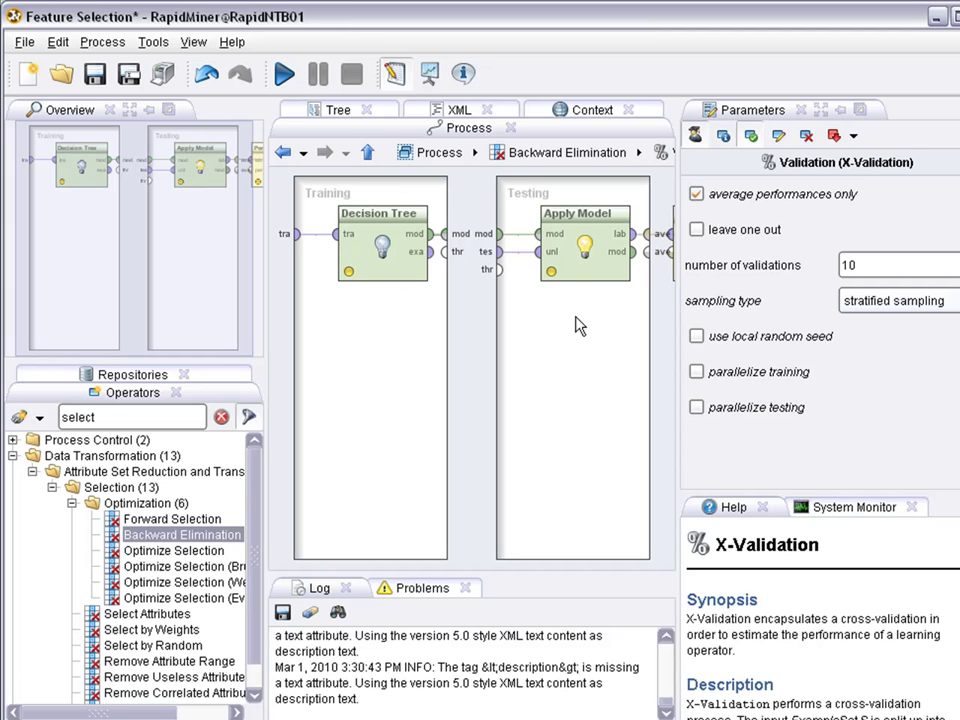
Go up to the learning process, check the Validation's number of validations, then return to Main Process
click(369, 162)
click(389, 226)
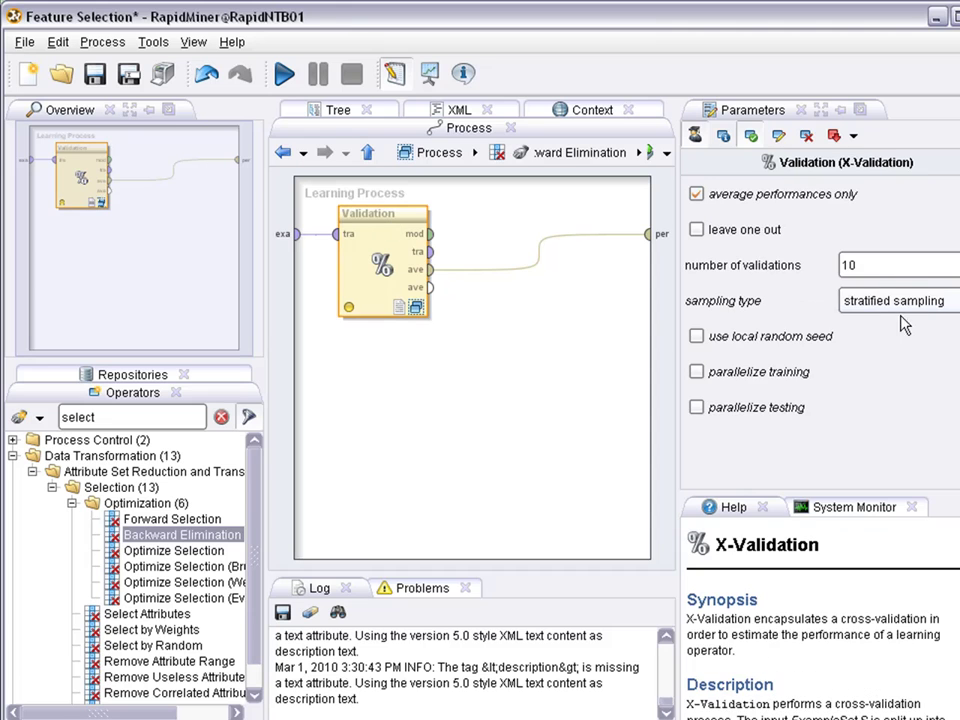
click(897, 264)
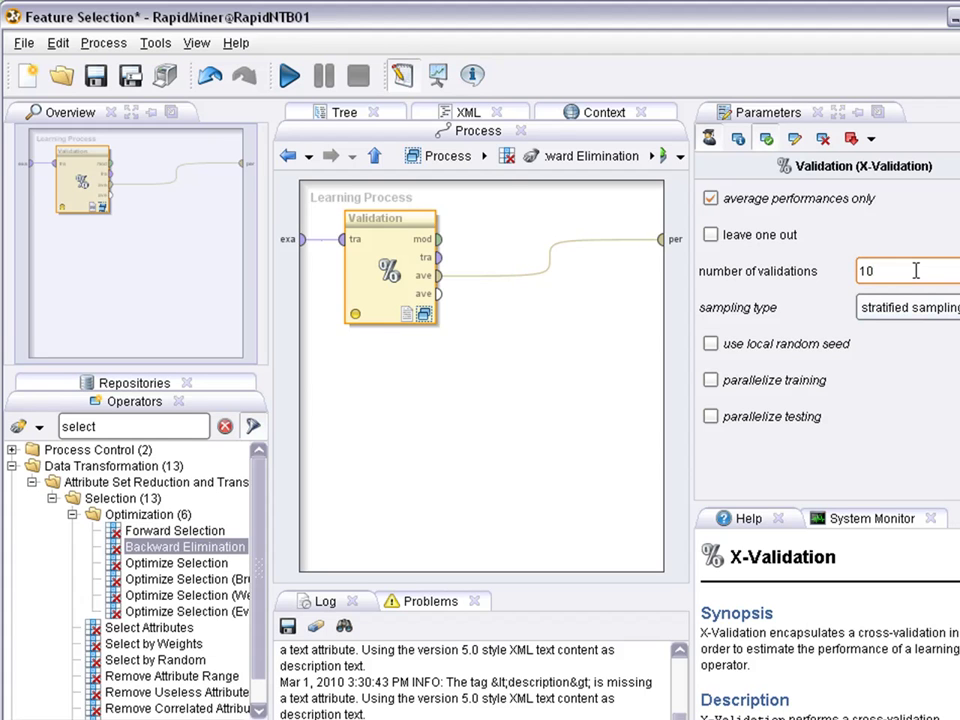
click(375, 157)
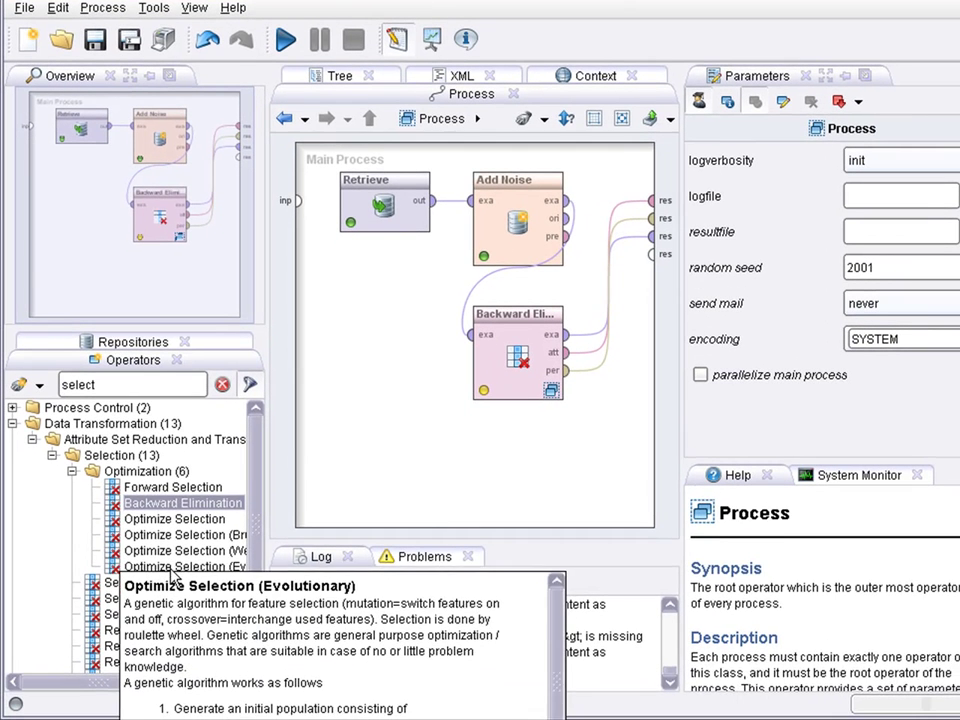
Read the help for the Optimize Selection variants, Backward Elimination and Forward Selection
click(180, 611)
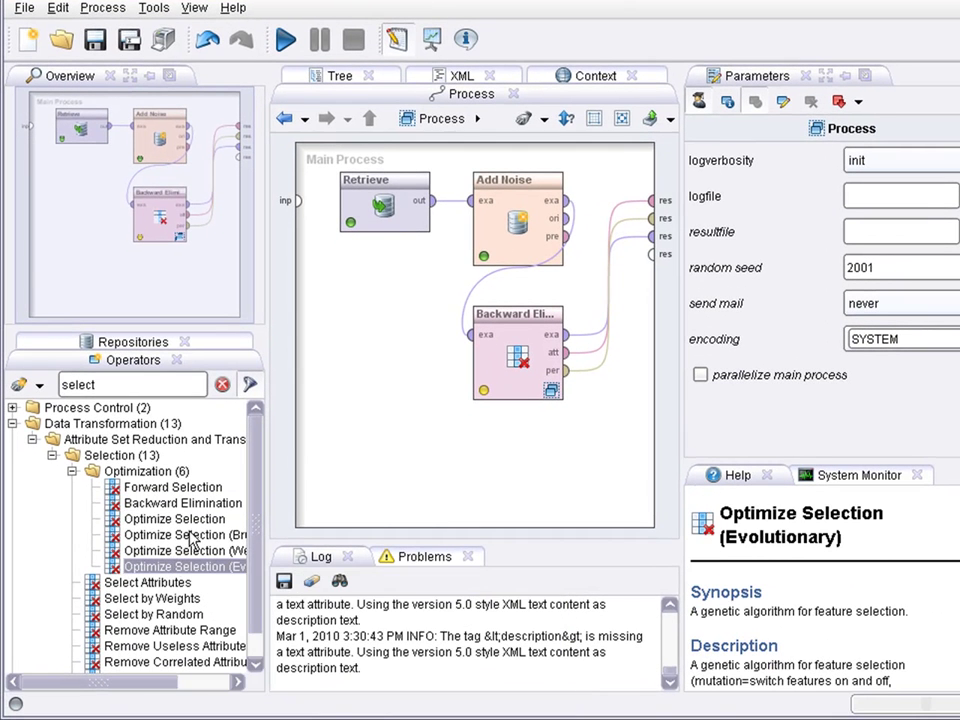
drag(150, 691, 220, 693)
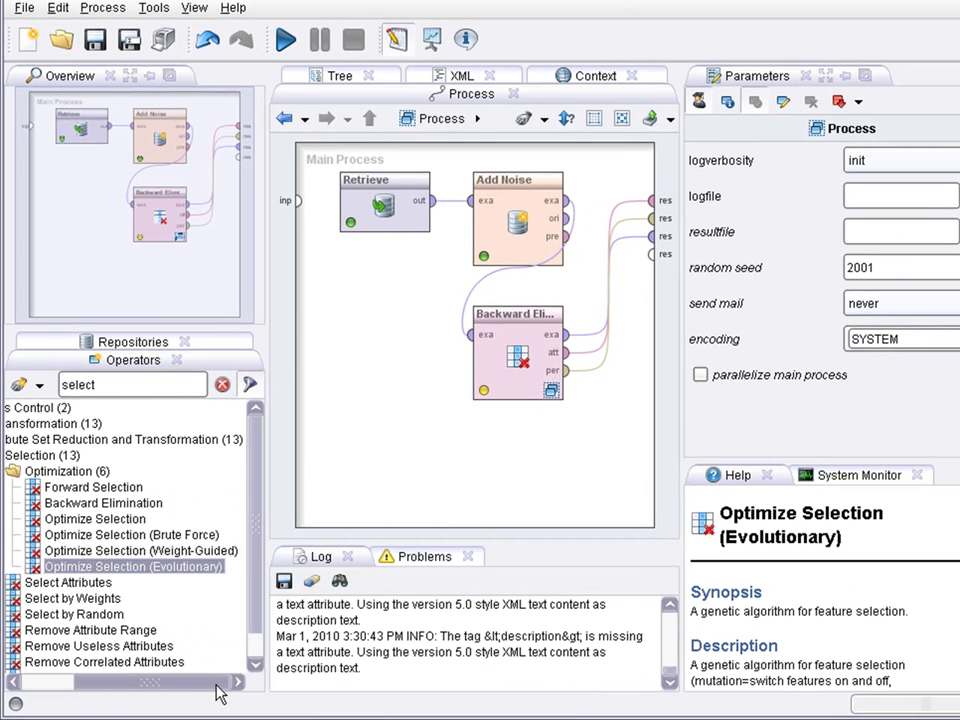
click(146, 551)
click(117, 535)
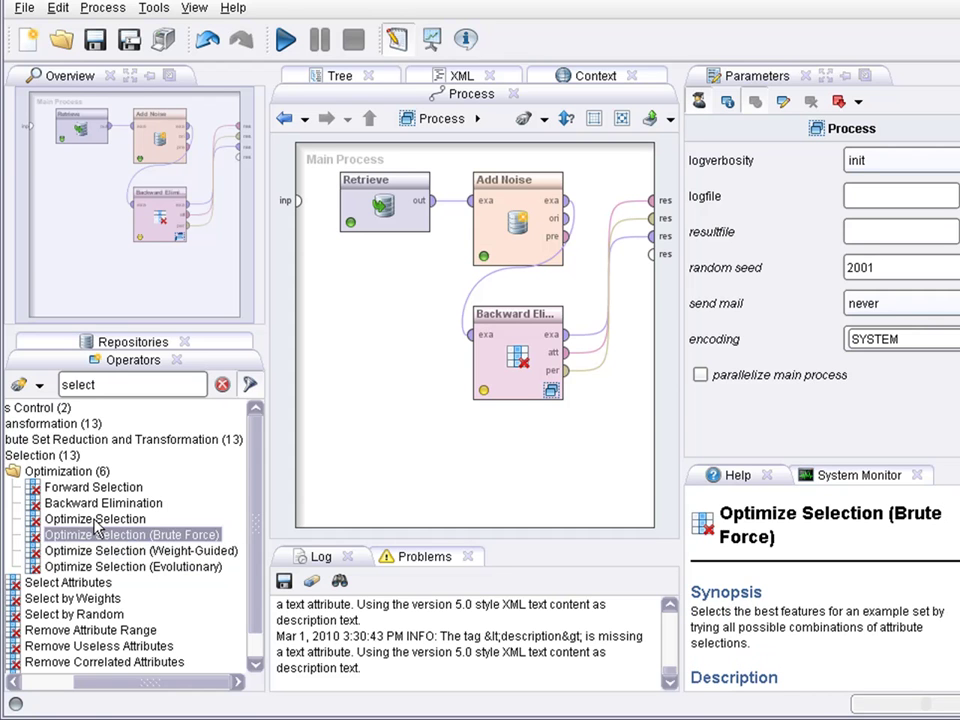
click(87, 502)
click(86, 488)
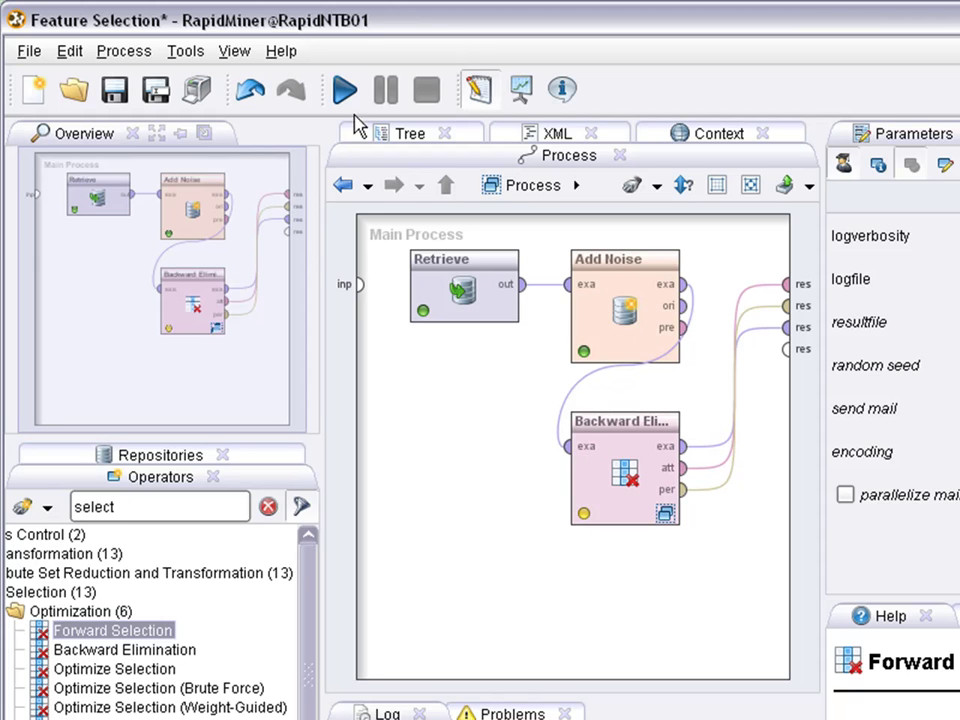
Run the Feature Selection process, saving it when prompted
click(345, 92)
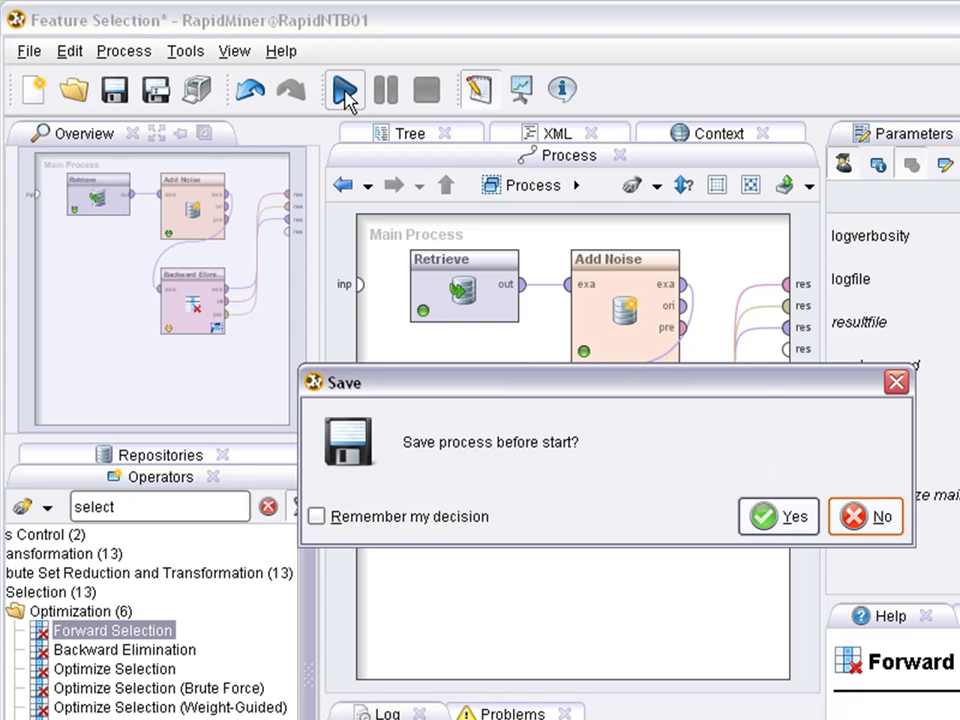
click(757, 517)
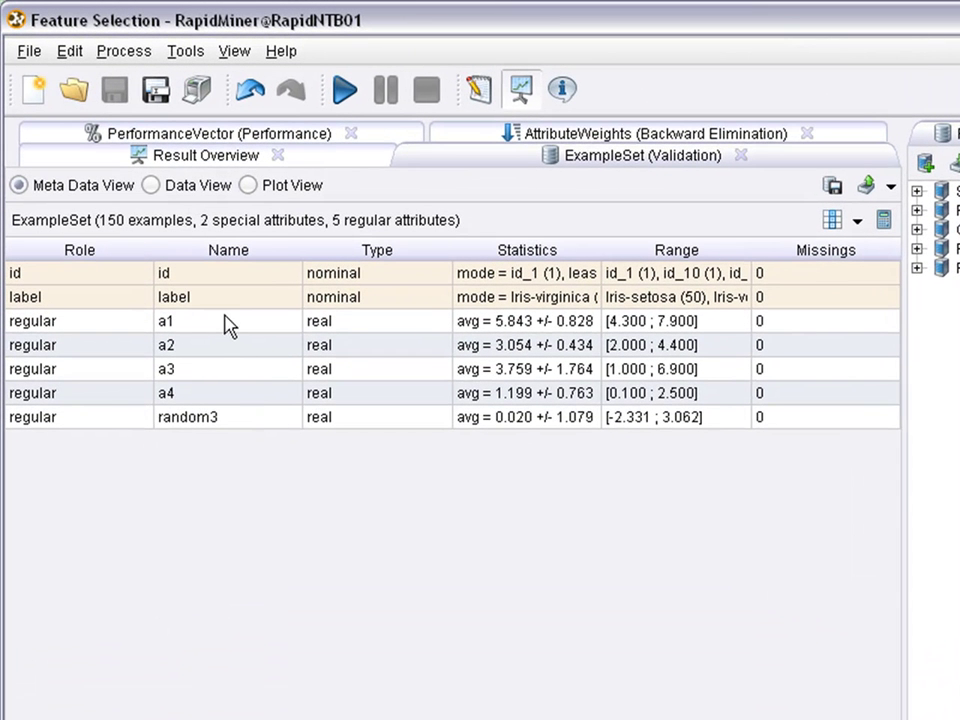
Mark the kept attributes a1–a4, then show the attribute weights sorted by weight
drag(224, 326, 224, 414)
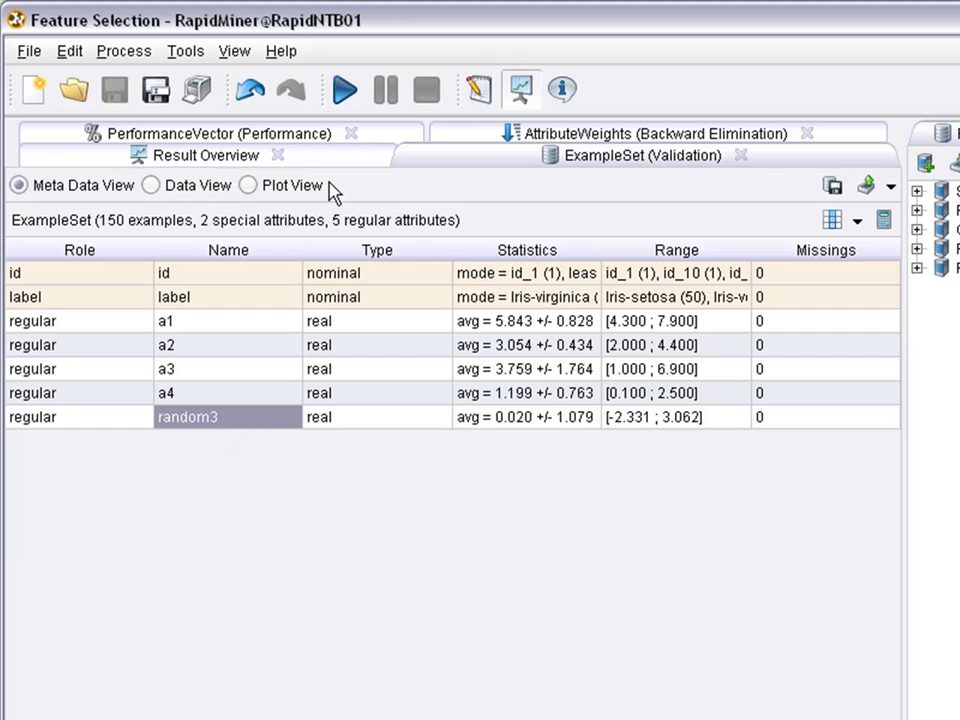
click(611, 135)
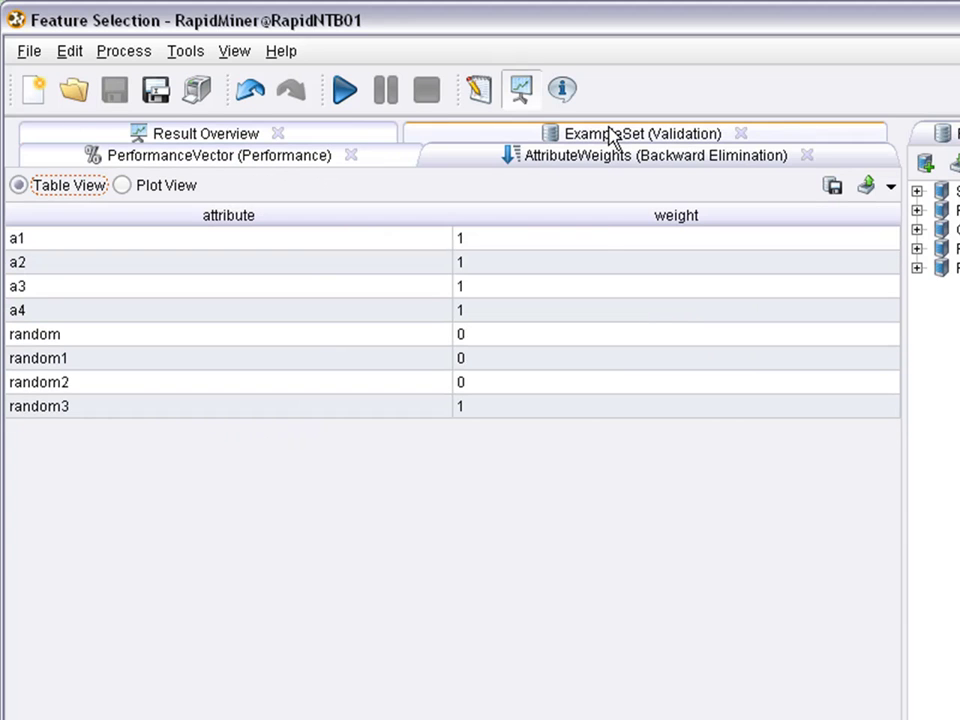
click(594, 222)
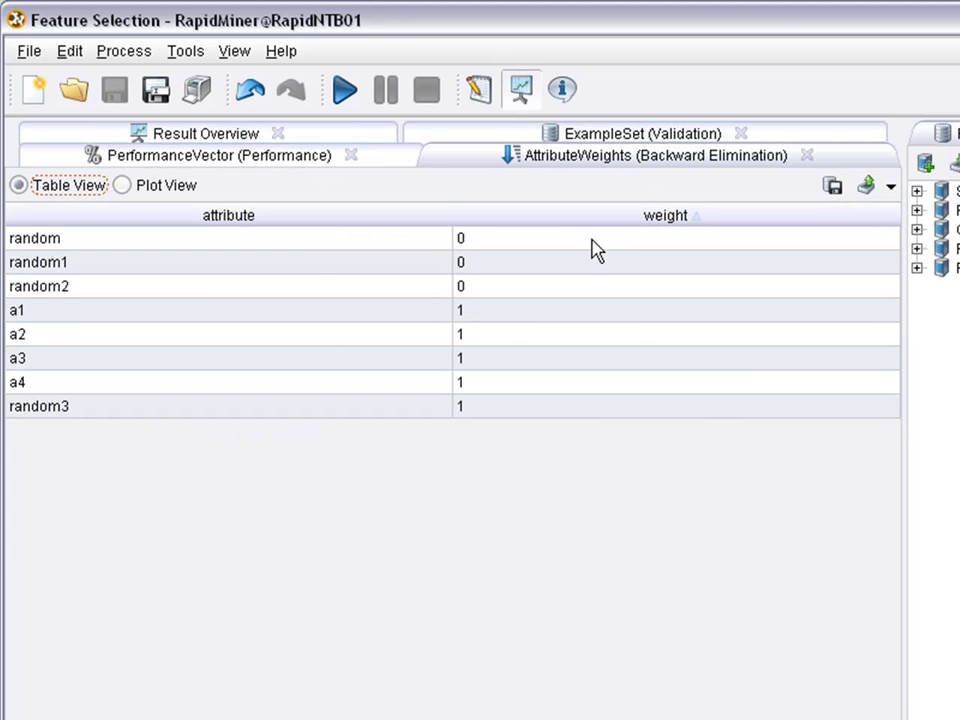
click(585, 222)
Highlight the weight-1 attributes and zero-weighted random attributes, then show the performance results
drag(250, 240, 274, 418)
click(549, 423)
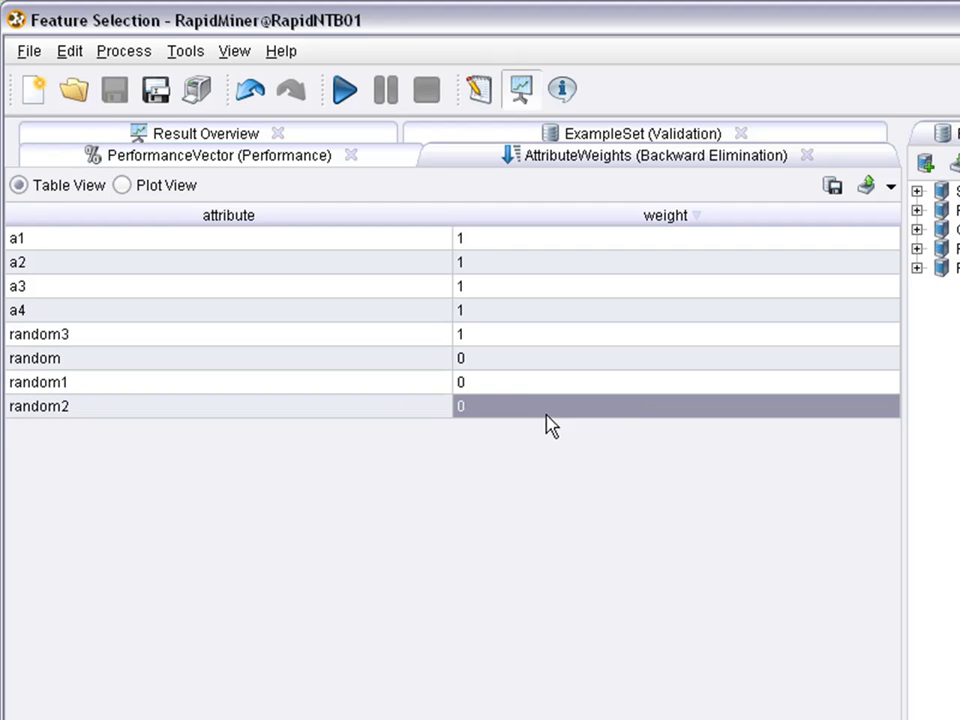
click(528, 358)
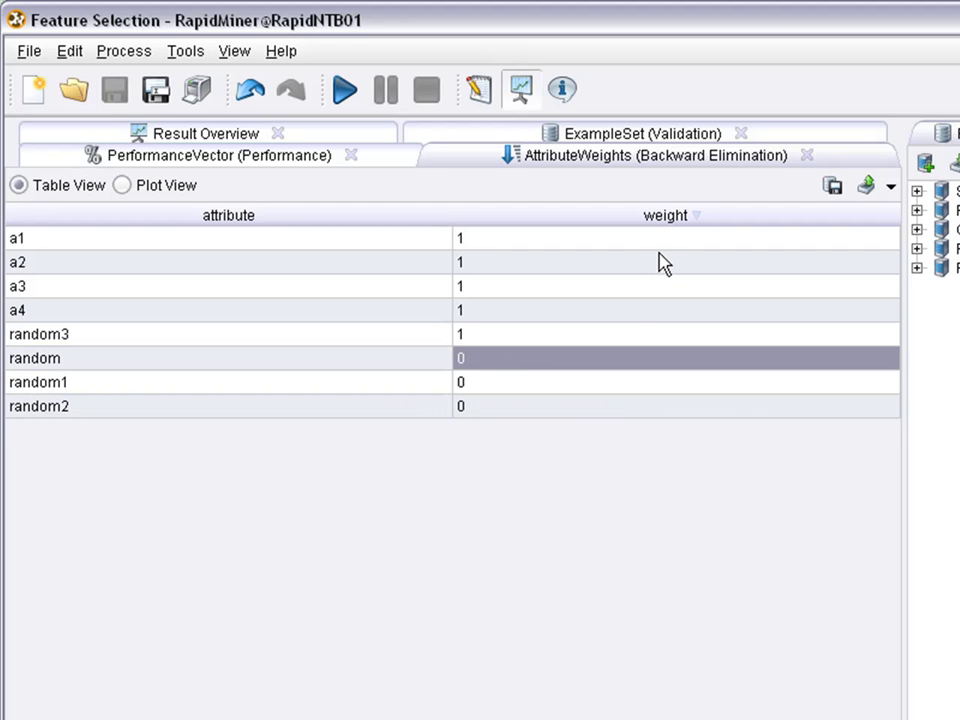
click(293, 158)
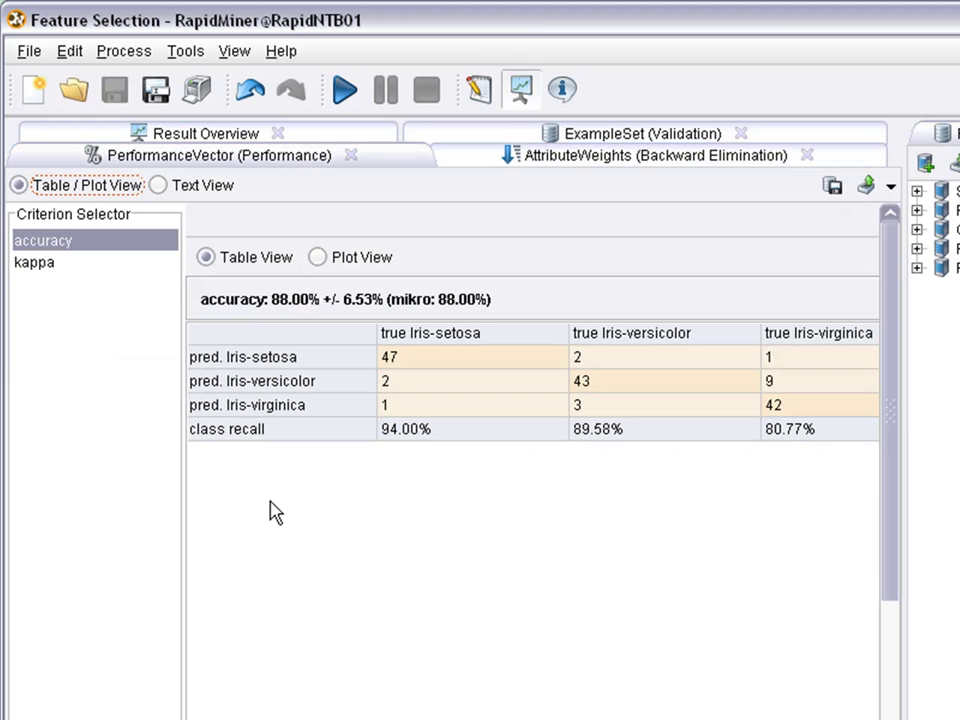
Select the 'accuracy: 88.00%' text in the performance header
drag(206, 304, 324, 310)
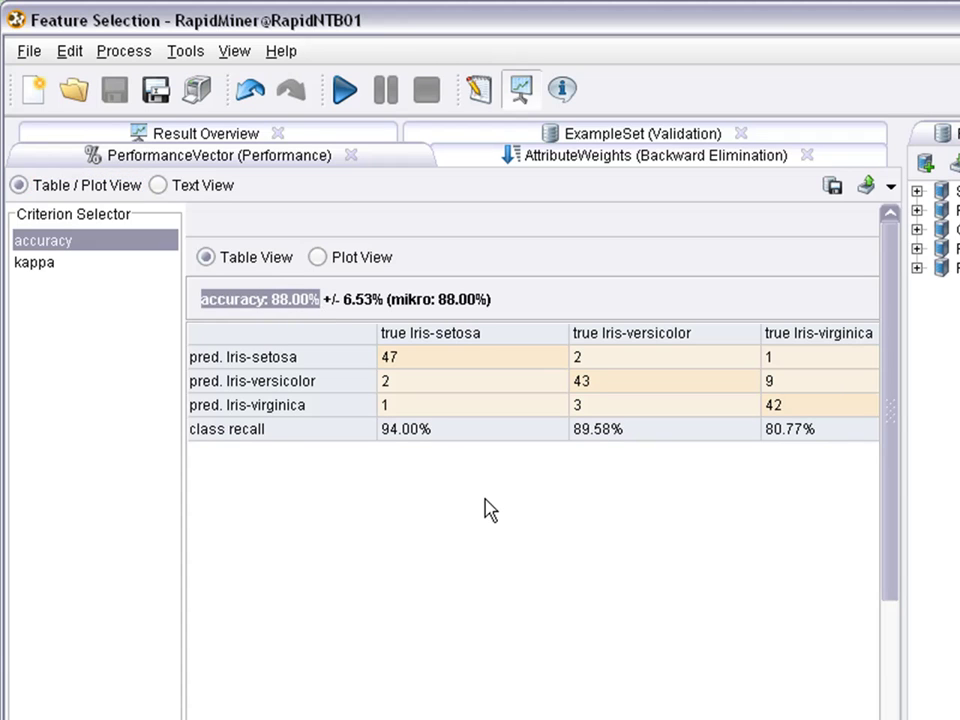